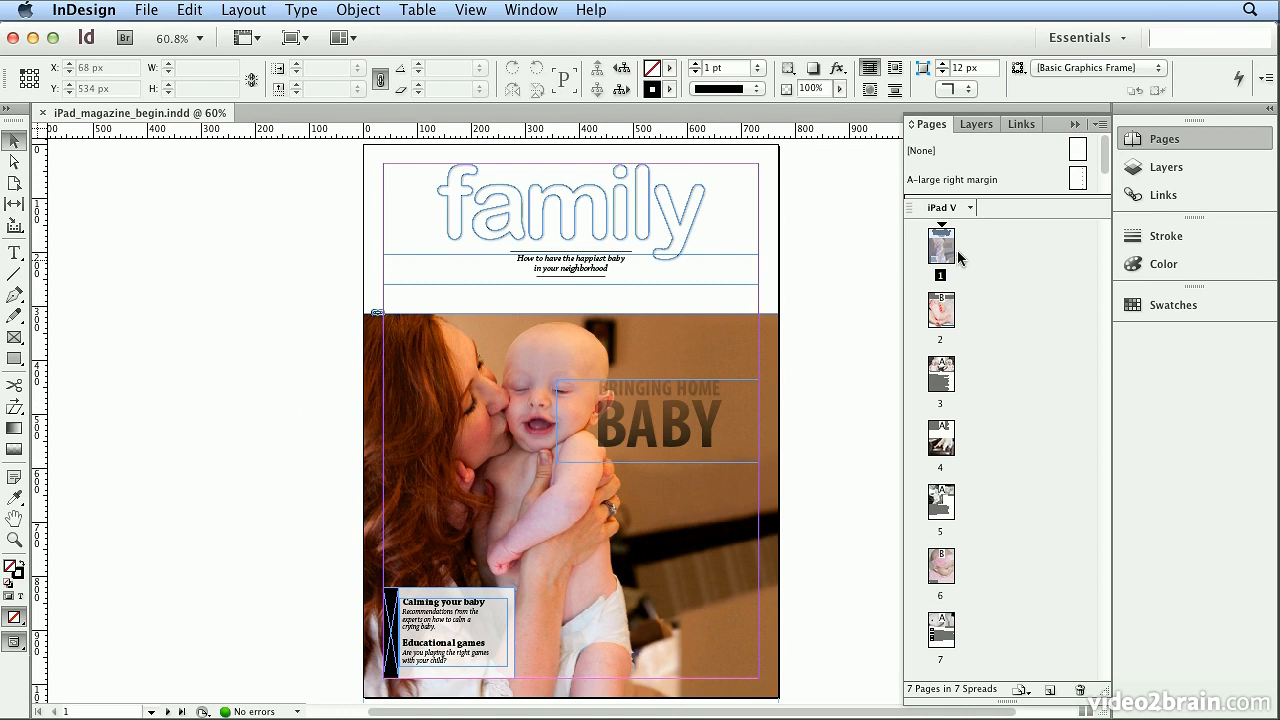
pyautogui.click(148, 10)
pyautogui.moveTo(180, 36)
pyautogui.click(393, 42)
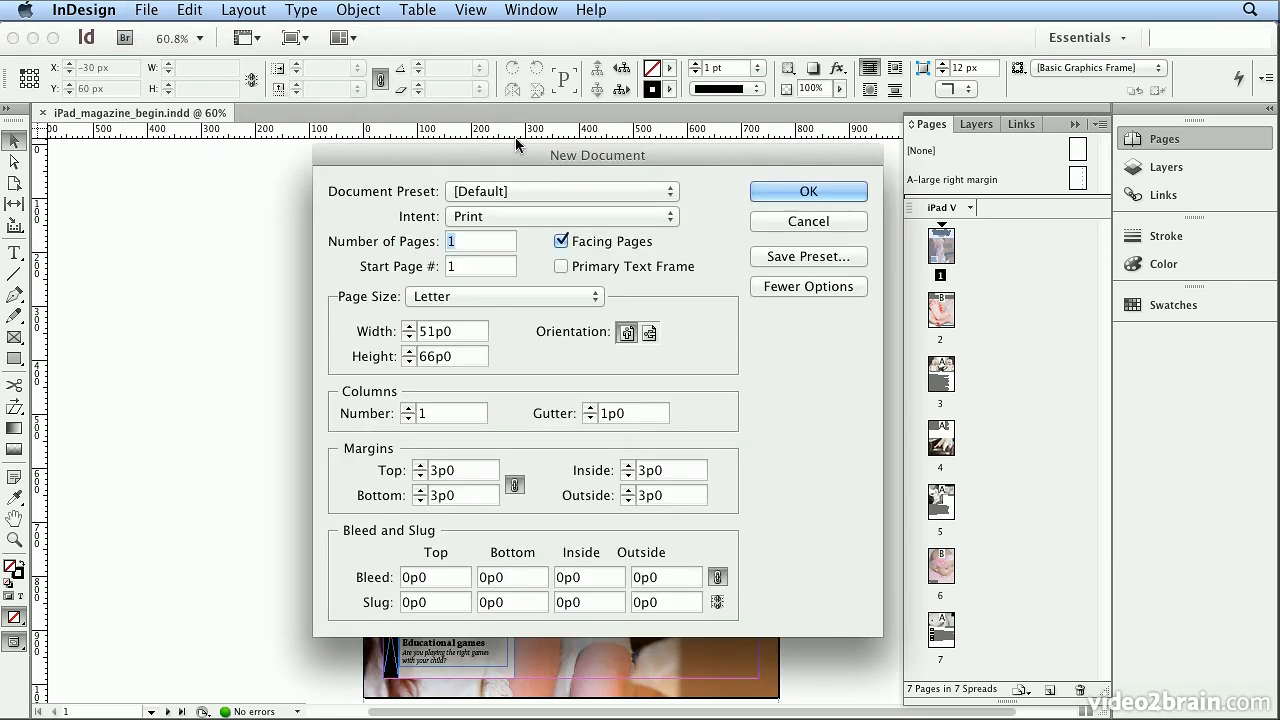
pyautogui.click(552, 214)
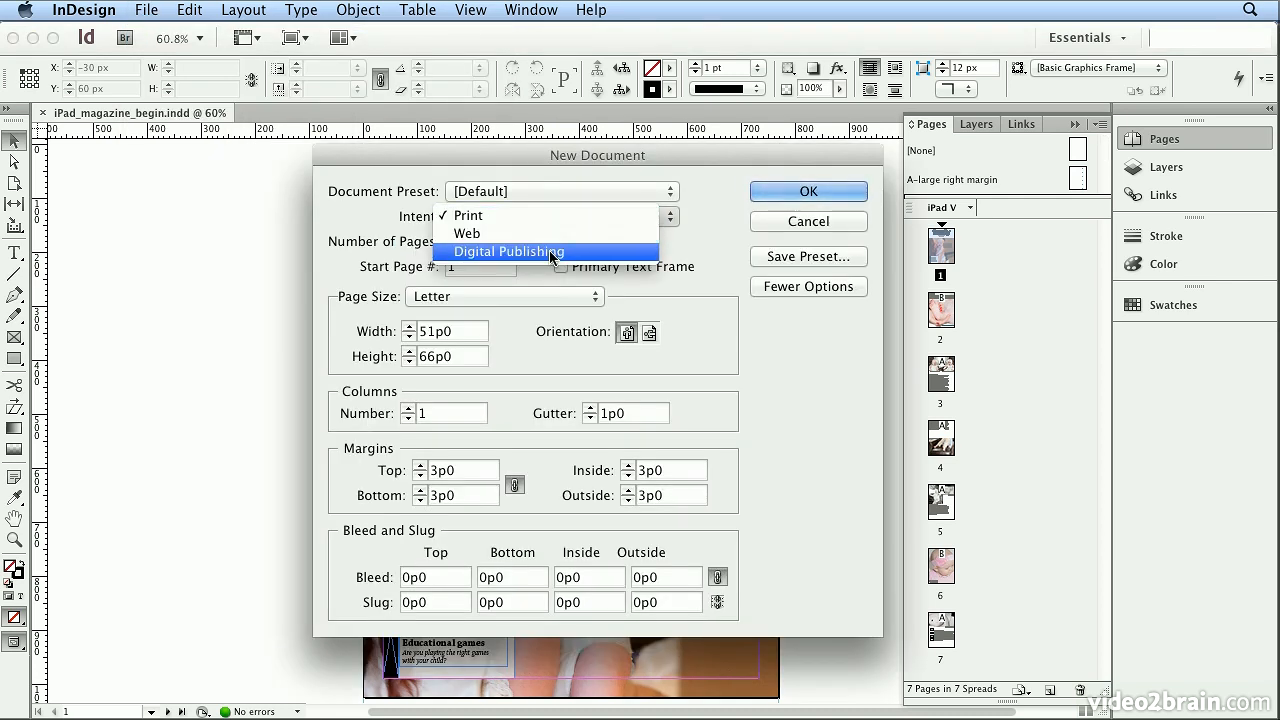
pyautogui.click(549, 250)
pyautogui.click(533, 296)
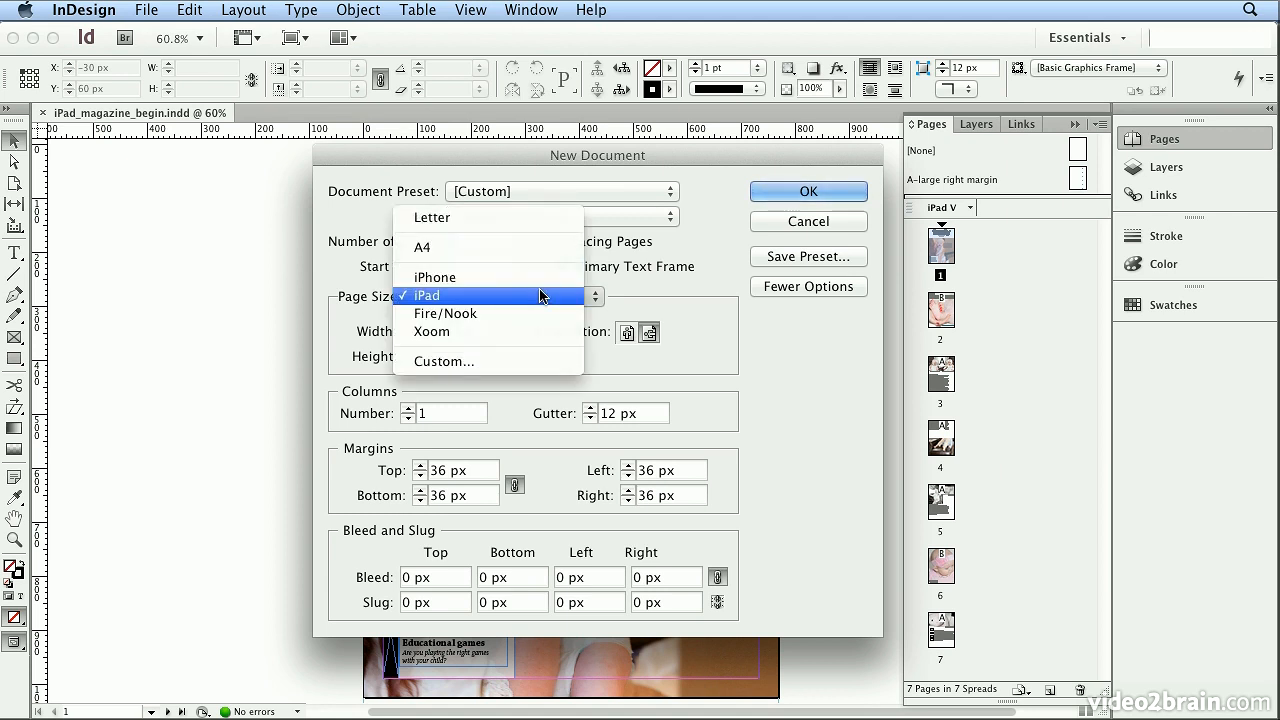
pyautogui.click(539, 294)
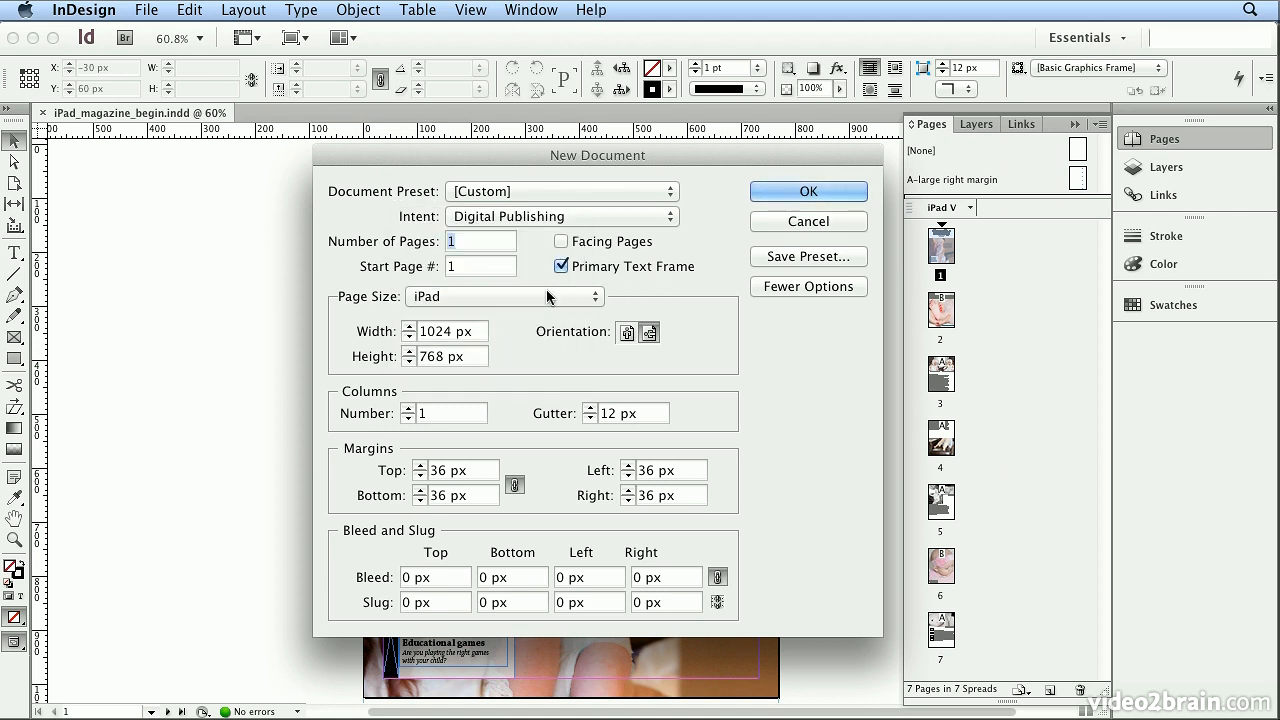
pyautogui.click(626, 335)
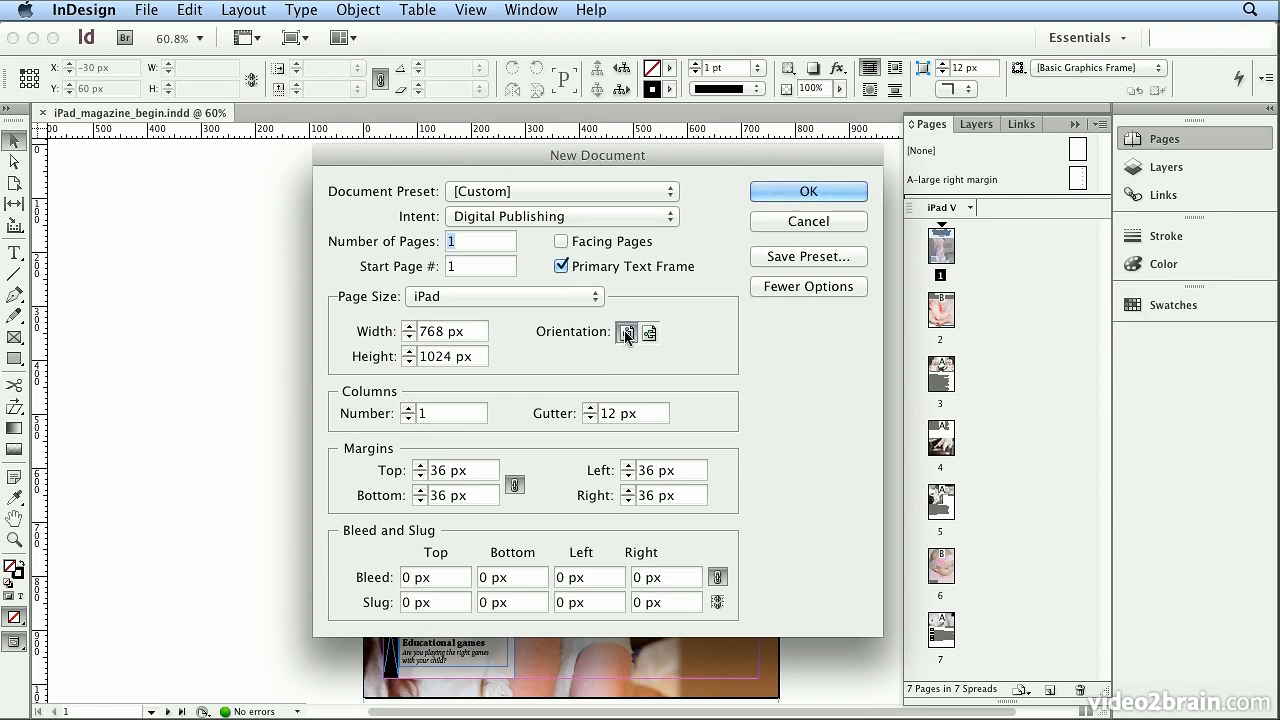
pyautogui.click(821, 217)
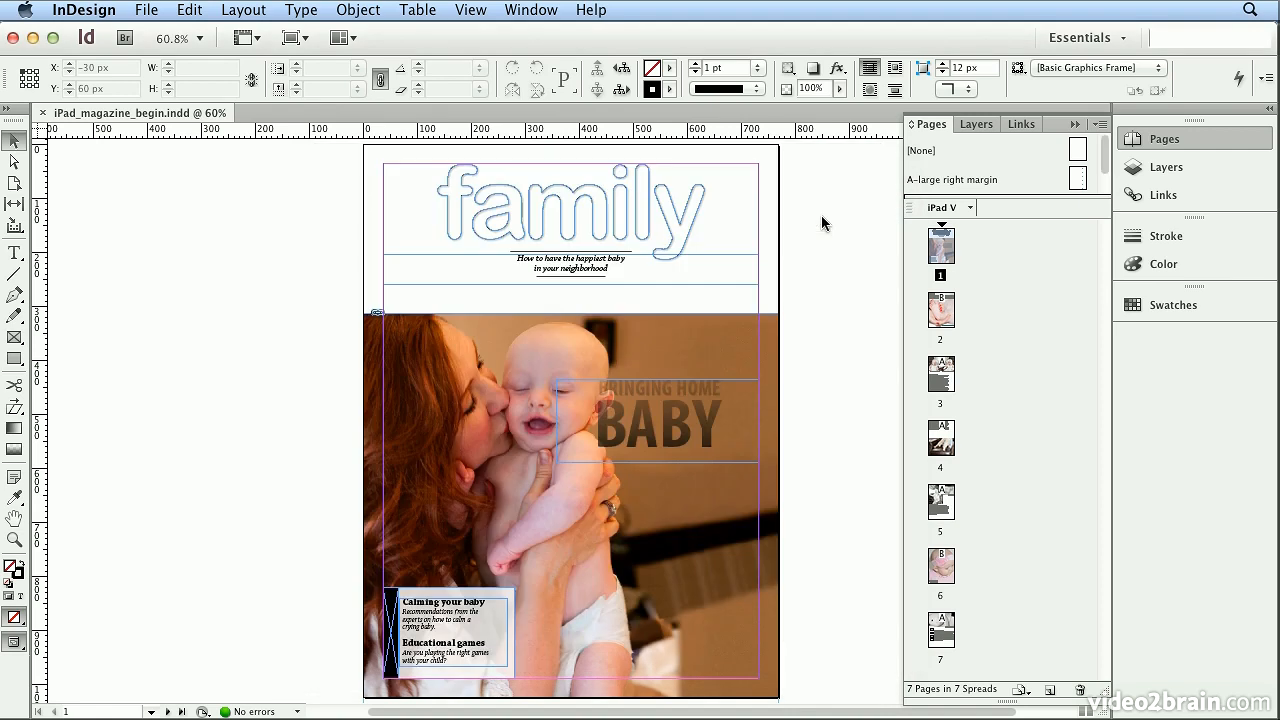
# - Create the horizontal alternate layout iPad H from the iPad V pages, using the Scale liquid page rule
pyautogui.click(970, 208)
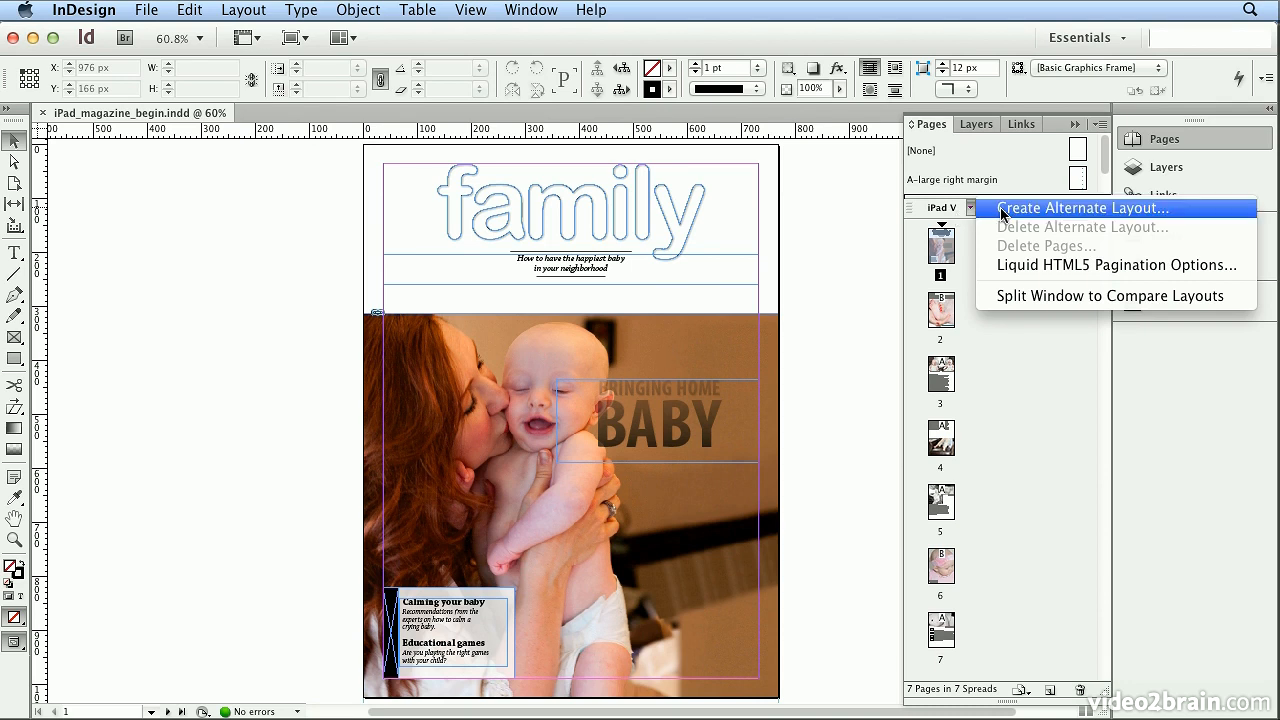
pyautogui.click(1004, 214)
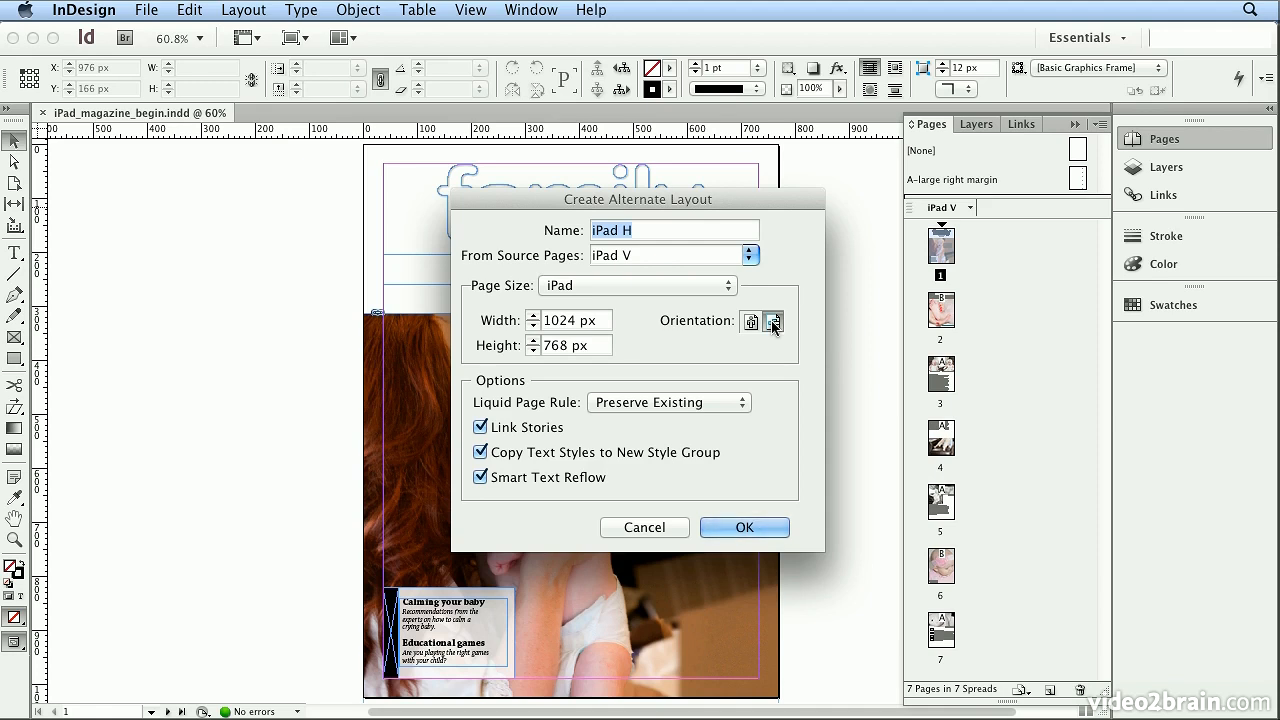
pyautogui.click(730, 398)
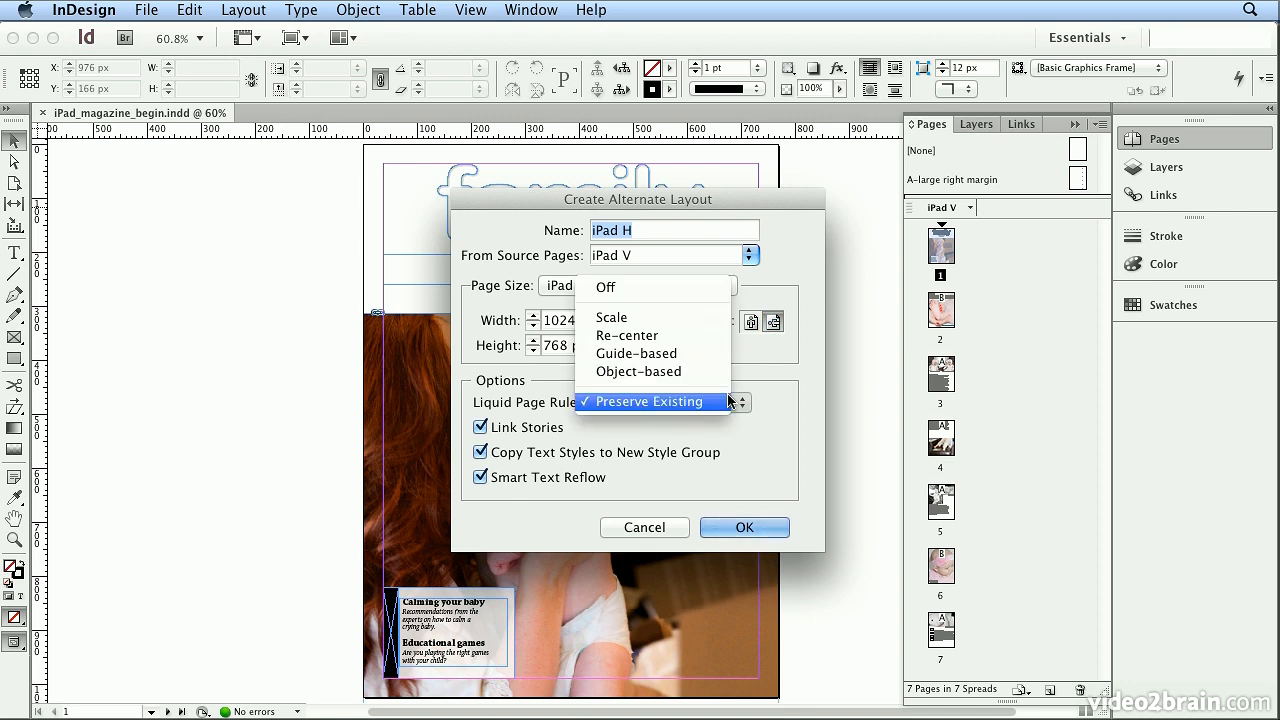
pyautogui.click(700, 320)
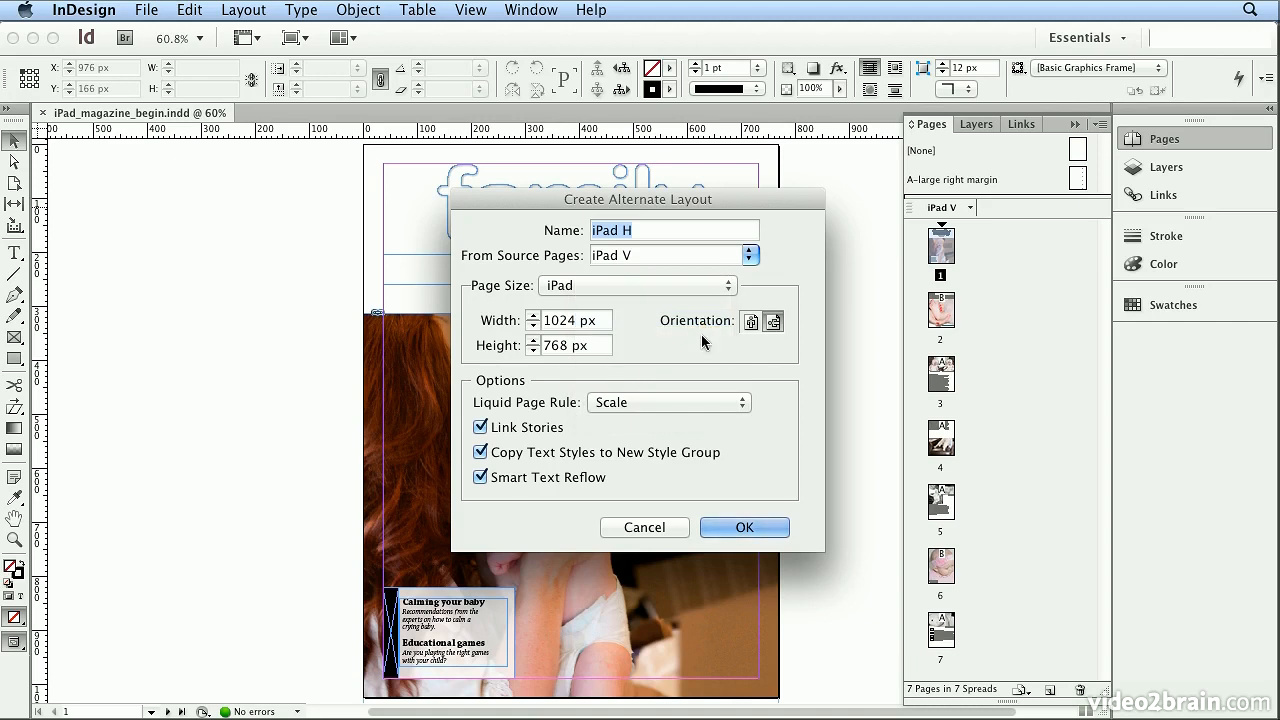
pyautogui.click(777, 526)
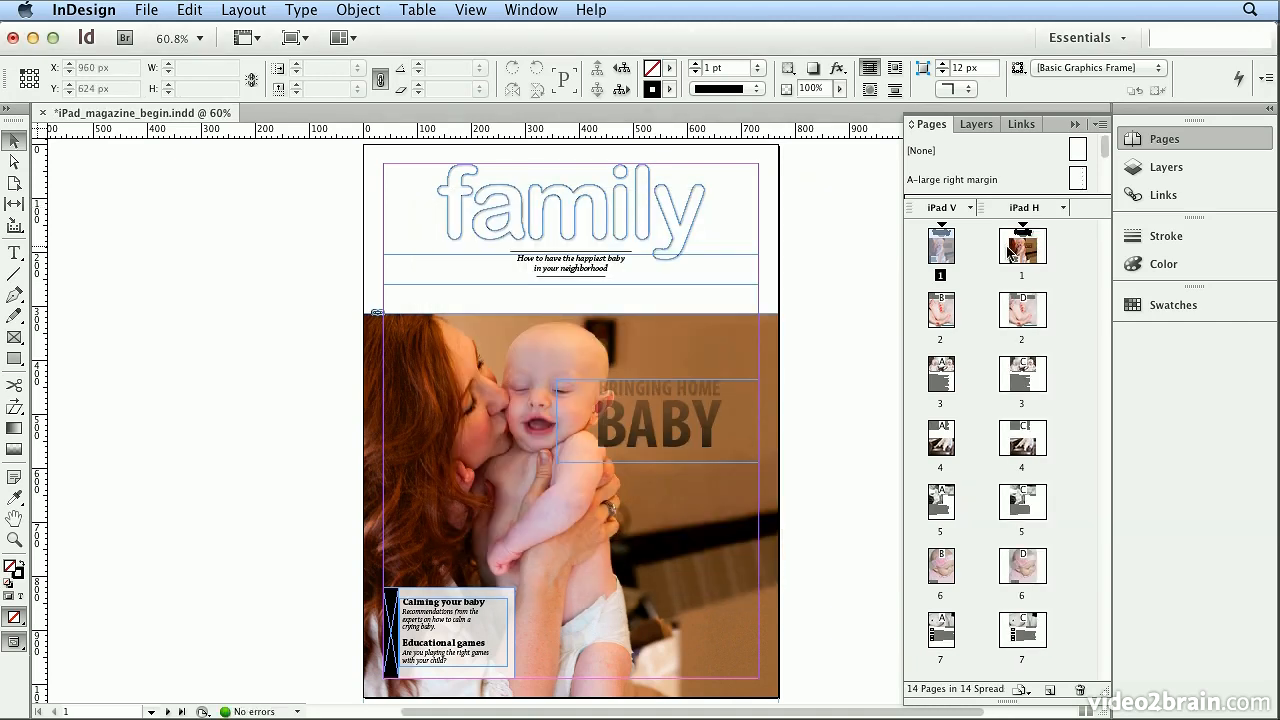
# - Review pages 1 to 3 of the iPad H layout and undo the creation of the alternate layout
pyautogui.doubleClick(1040, 233)
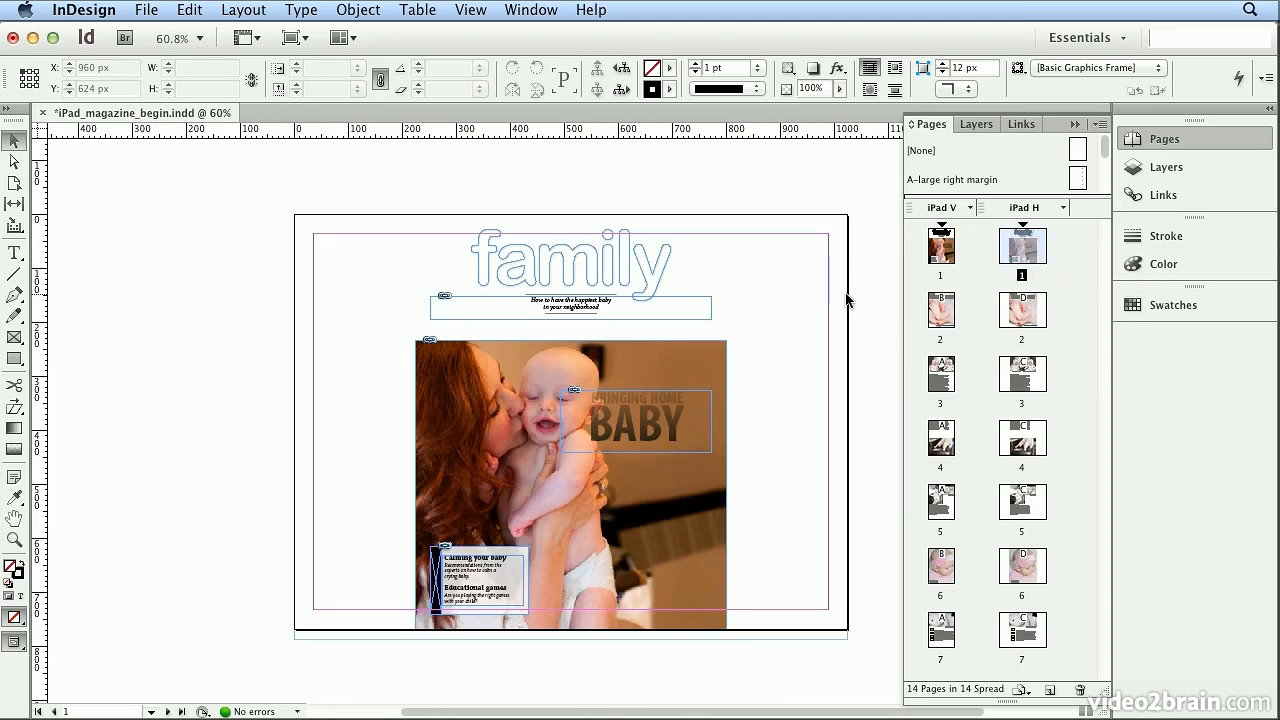
pyautogui.doubleClick(1036, 330)
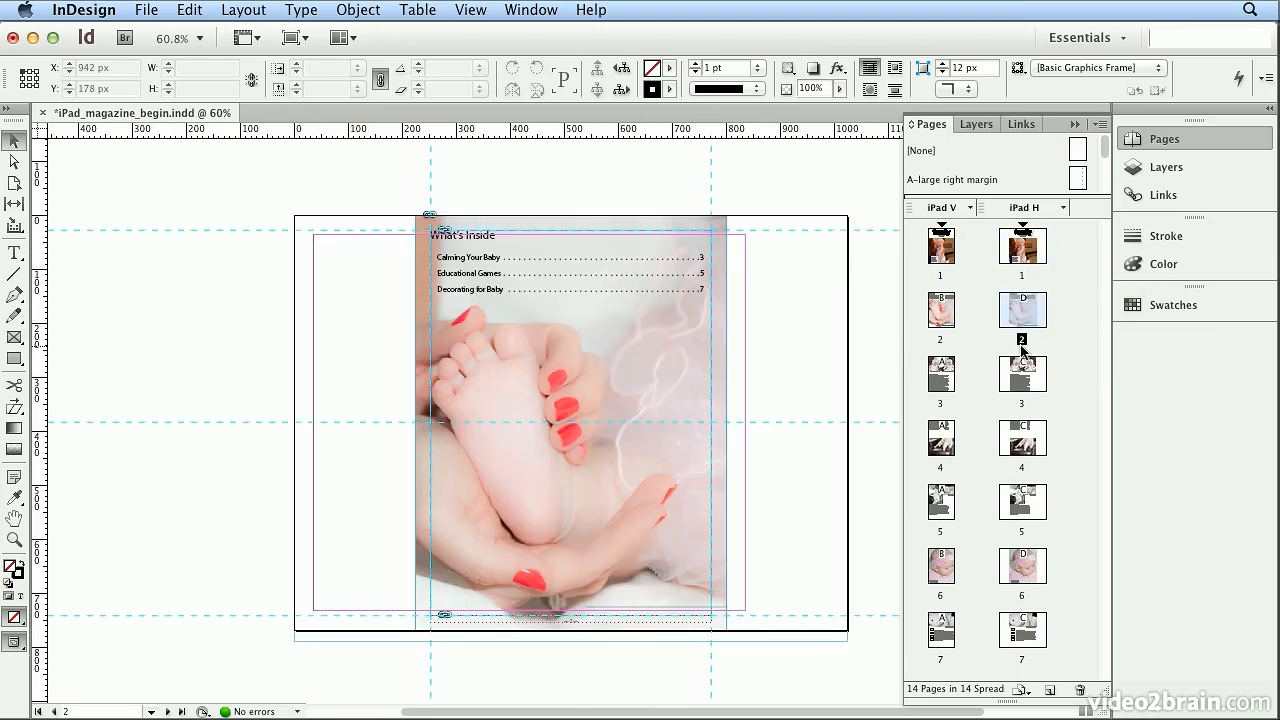
pyautogui.doubleClick(1021, 366)
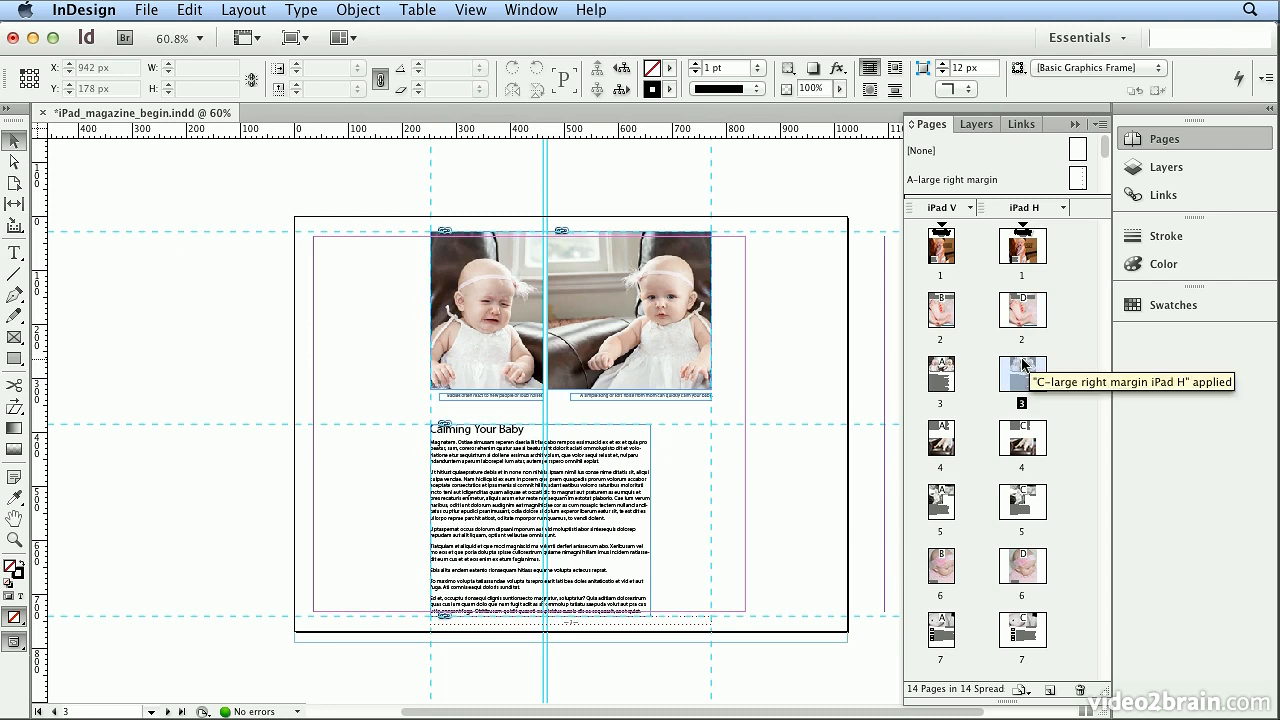
pyautogui.click(189, 10)
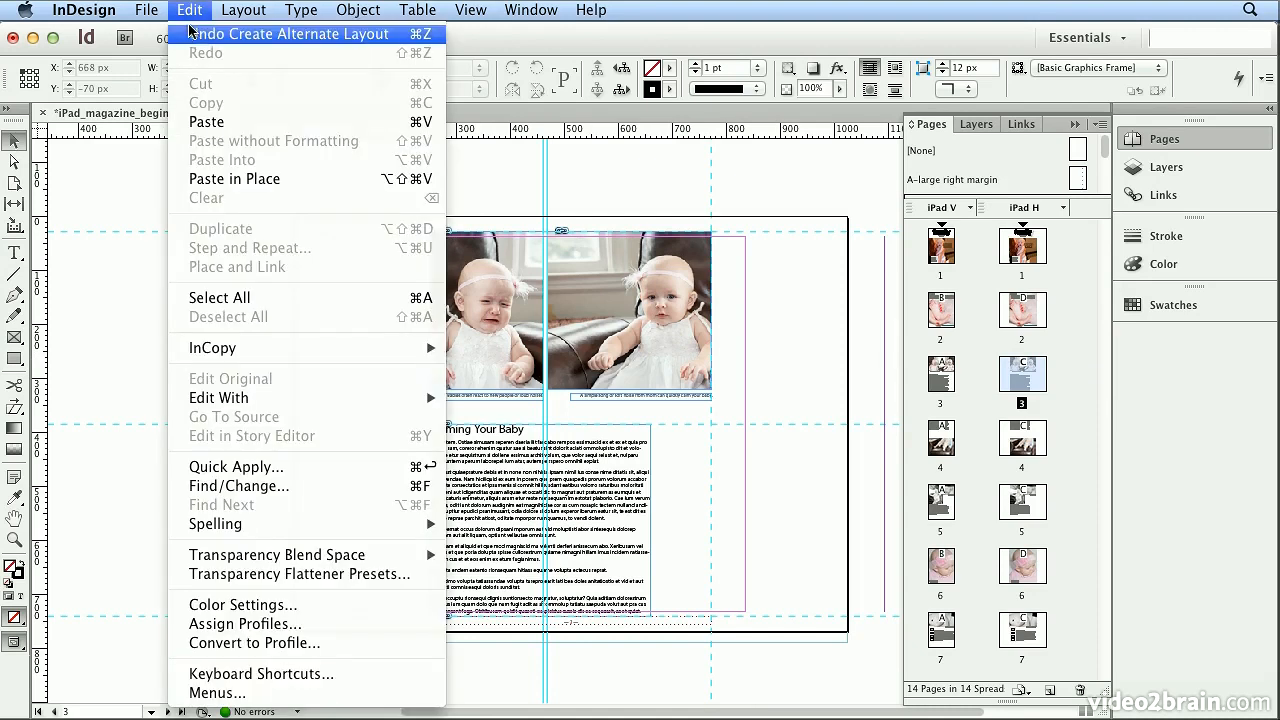
pyautogui.click(189, 34)
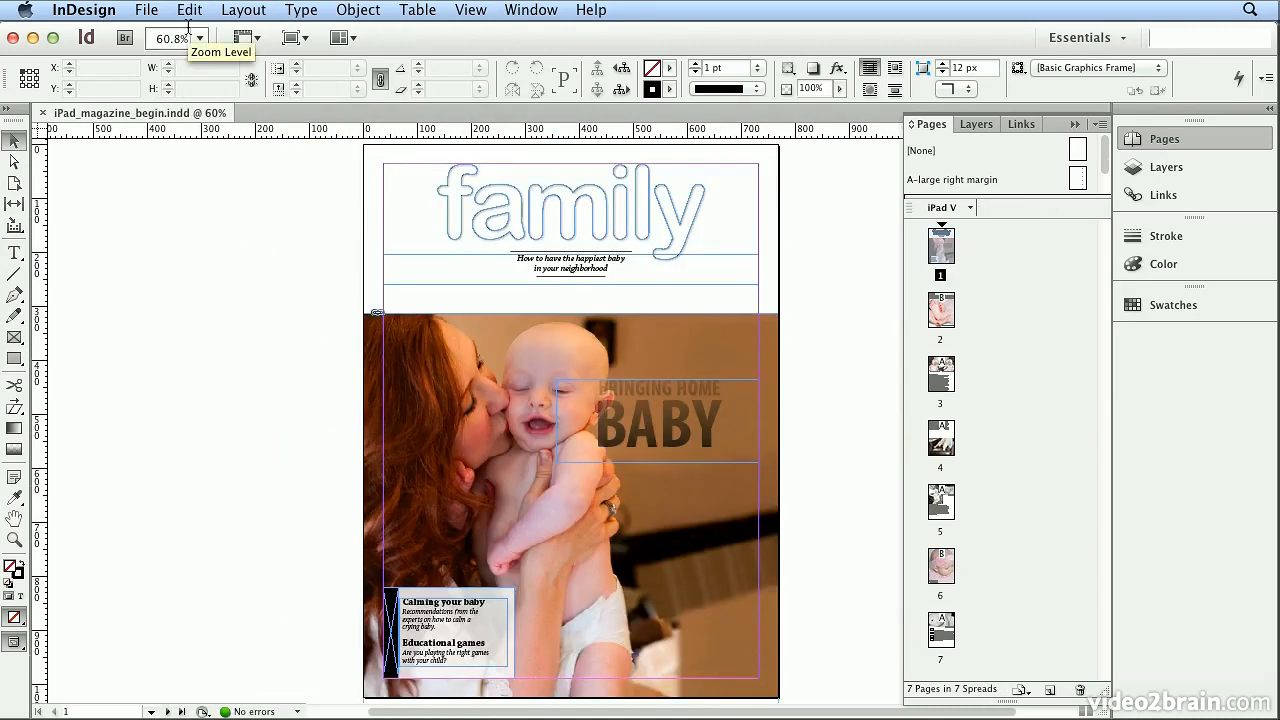
# - Show the Liquid Layout settings and move them clear of the page into the empty pasteboard area
pyautogui.click(257, 12)
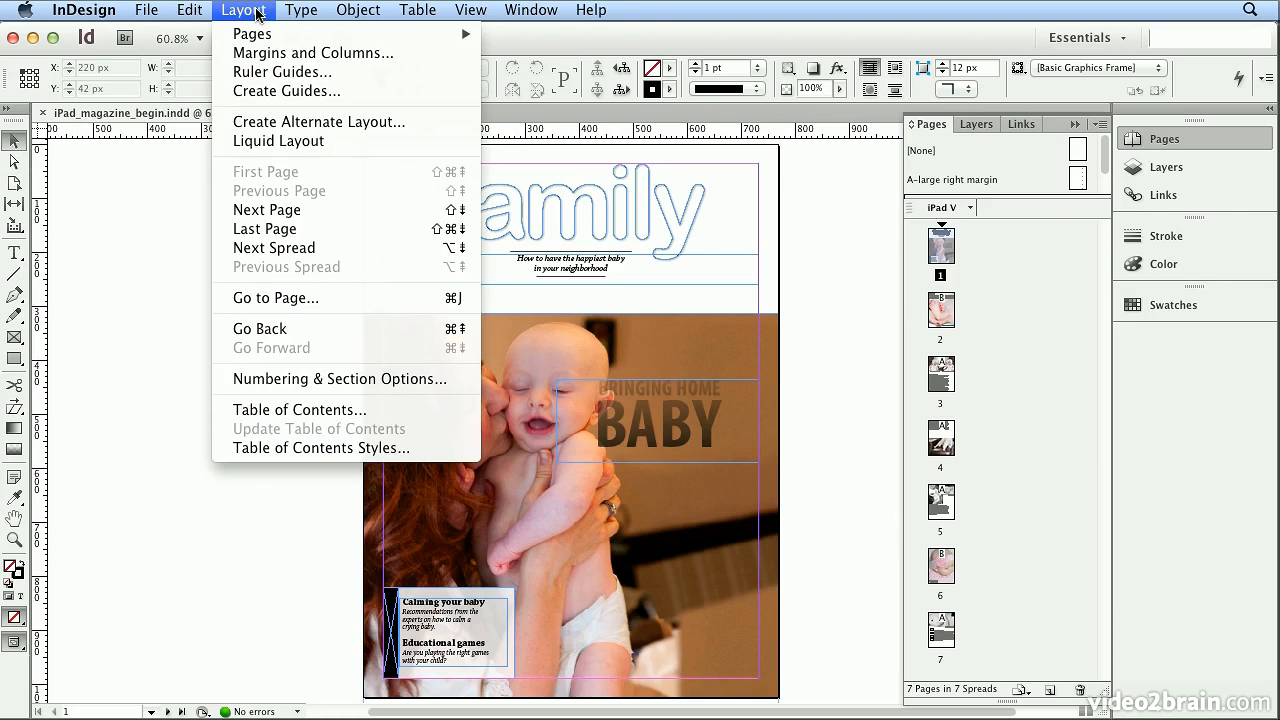
pyautogui.click(300, 139)
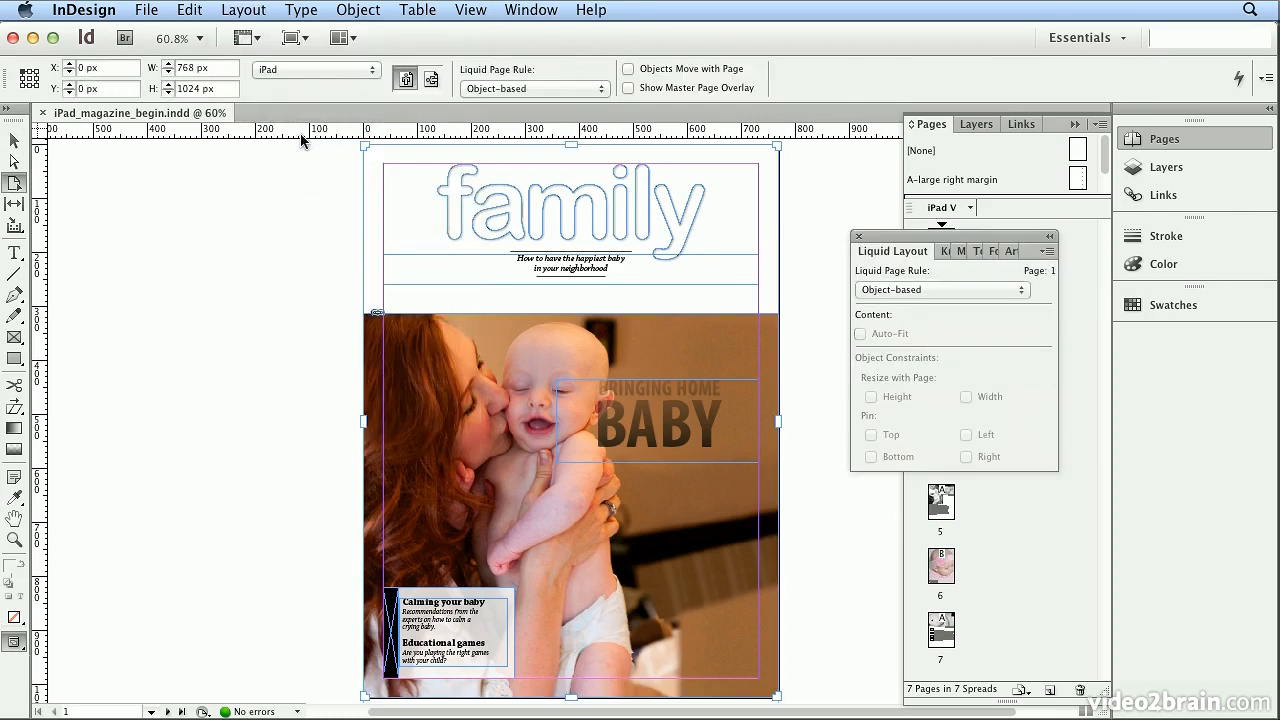
pyautogui.moveTo(975, 241); pyautogui.dragTo(219, 157)
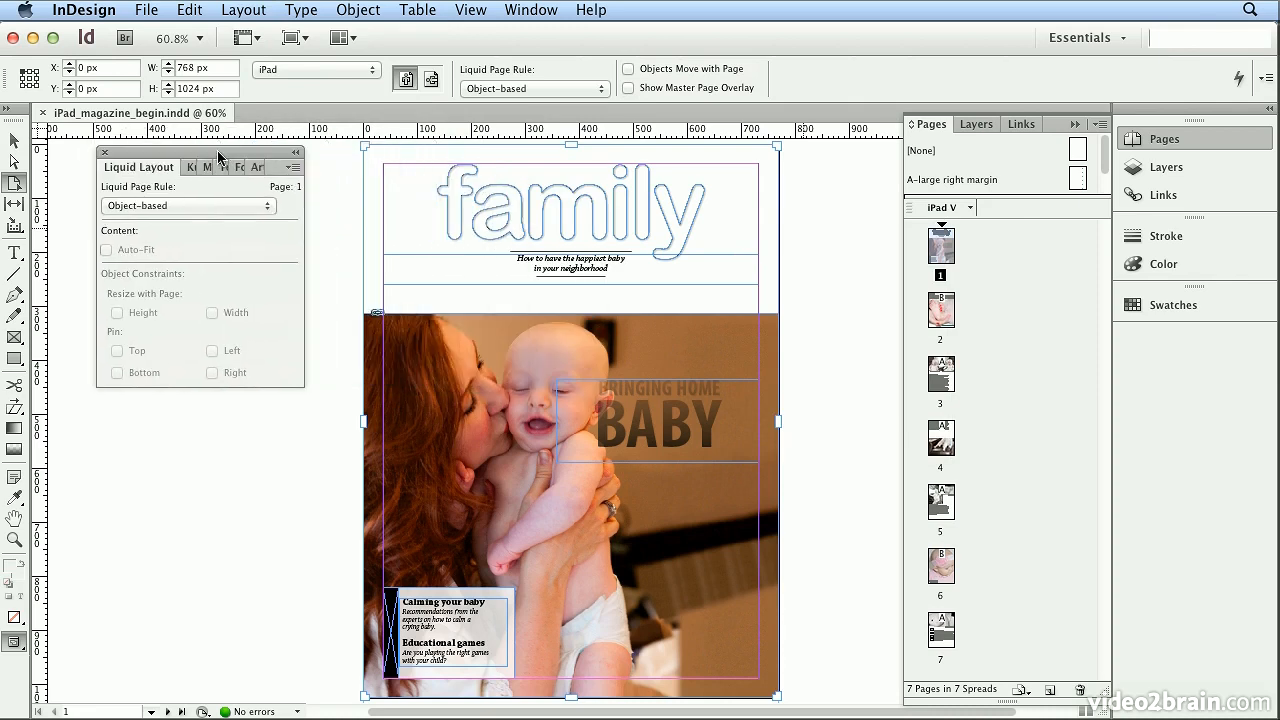
# - Examine the object-based constraints of the cover's family title and baby photo, and of page 2's contents text frame
pyautogui.click(472, 193)
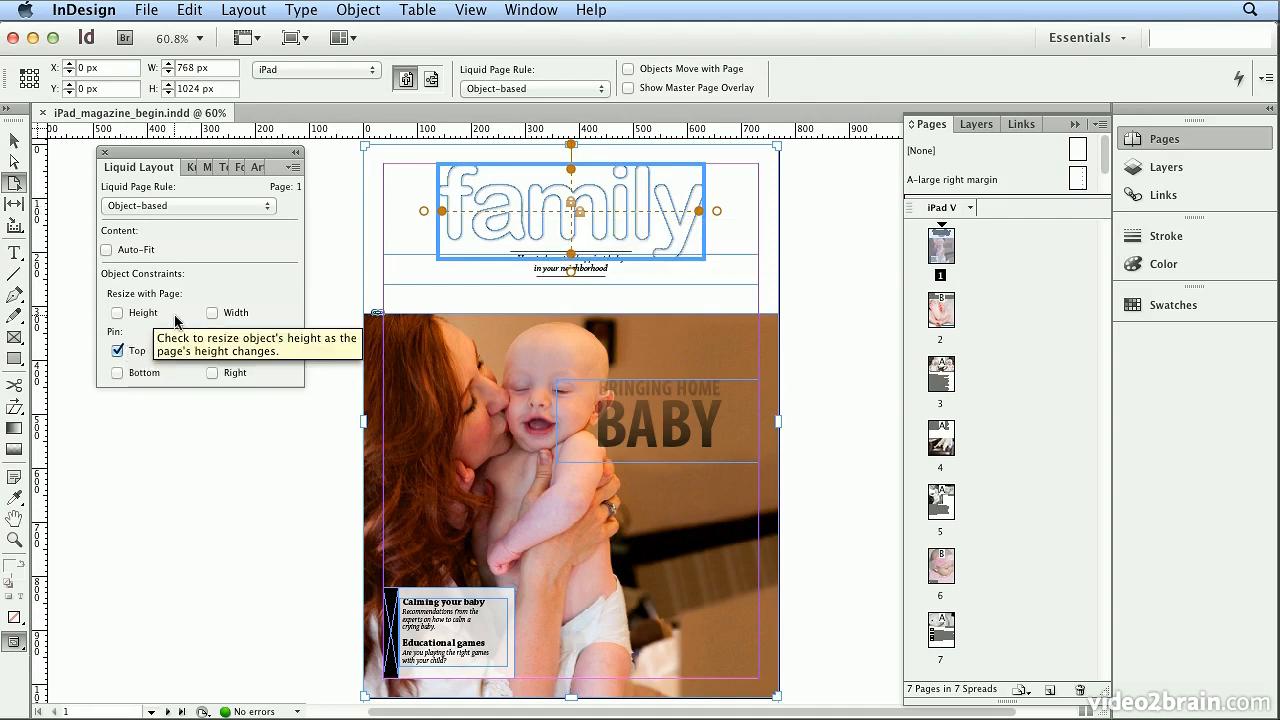
pyautogui.click(388, 345)
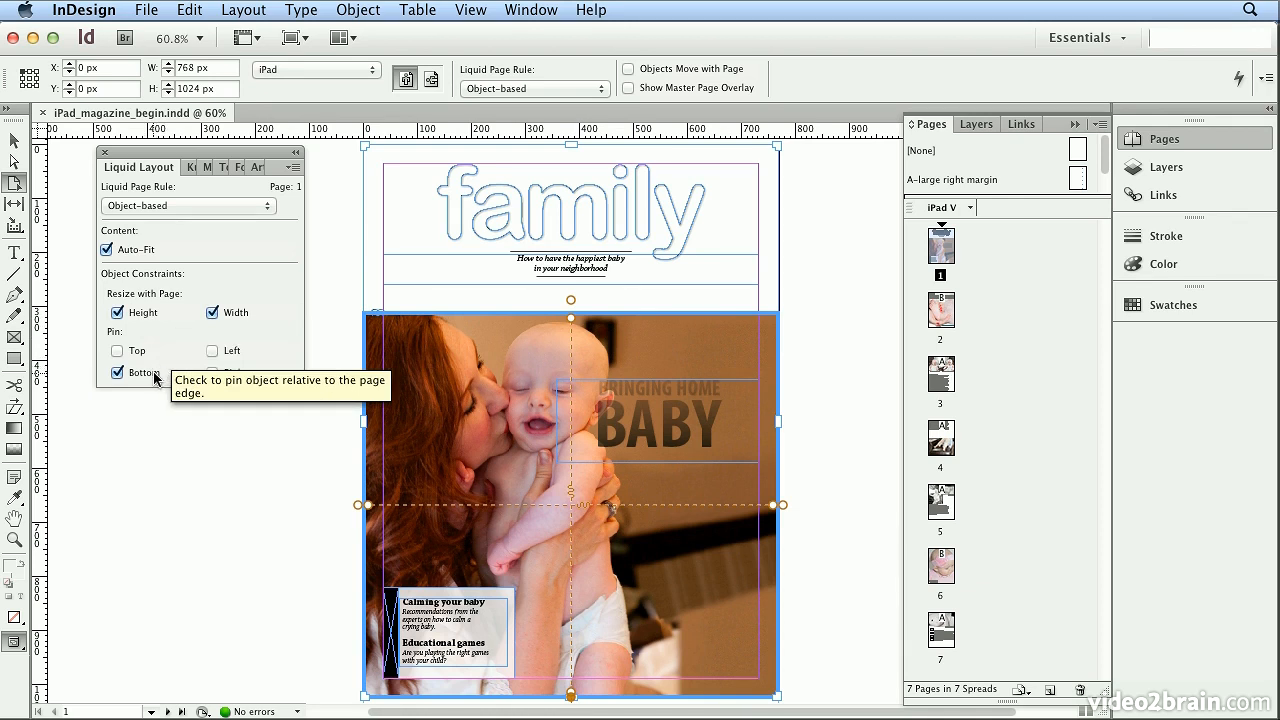
pyautogui.doubleClick(941, 310)
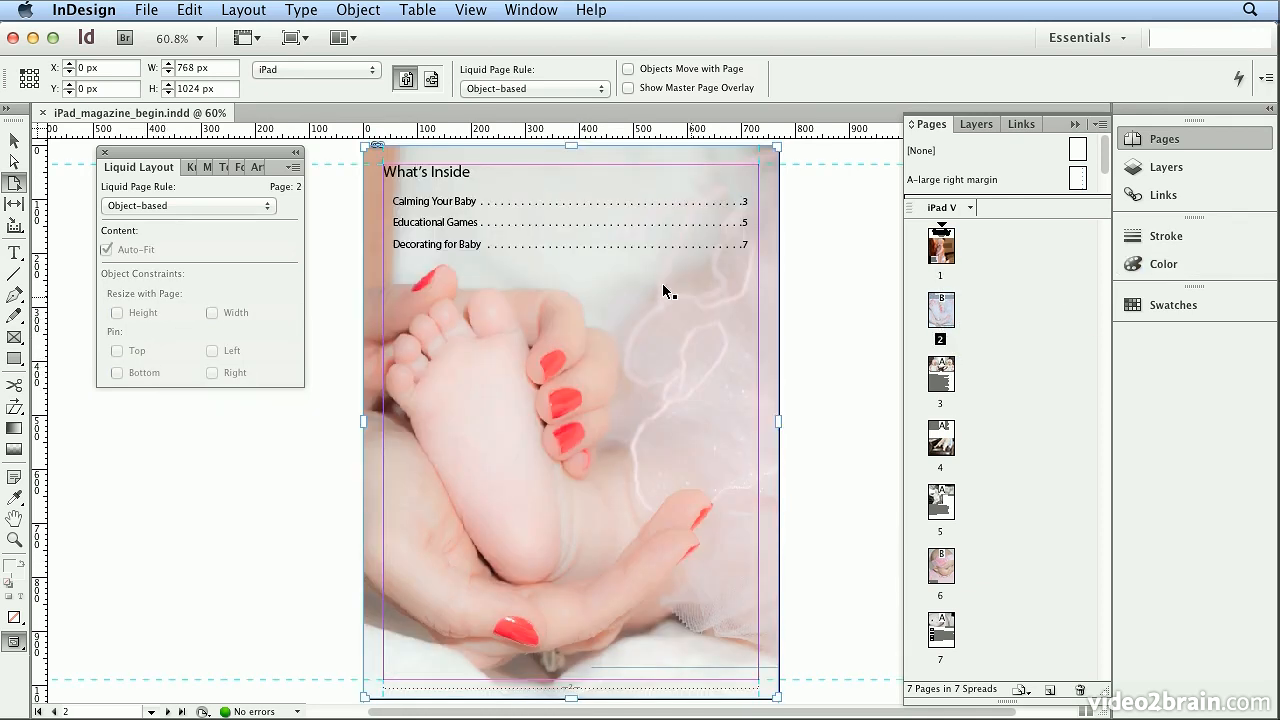
pyautogui.click(653, 286)
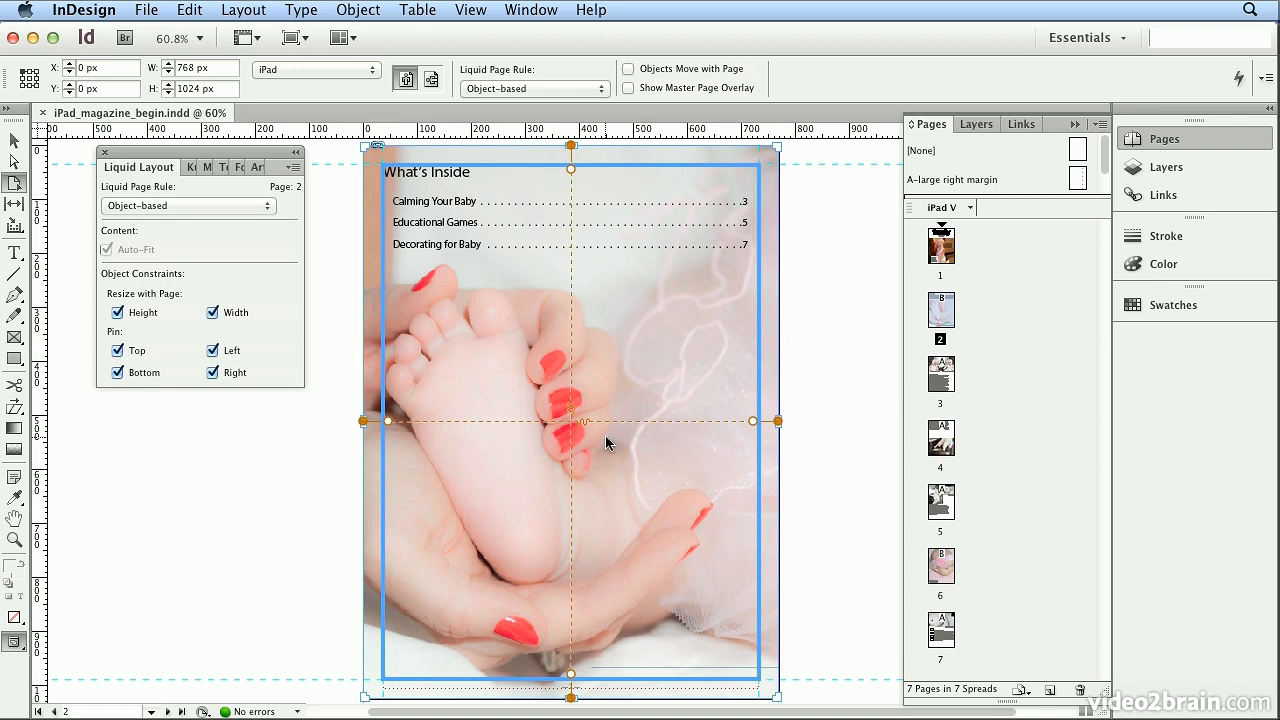
# - Examine the object-based constraints of page 7's large toy photo, facial-feature image strip and Decorating for Baby text frame
pyautogui.doubleClick(943, 630)
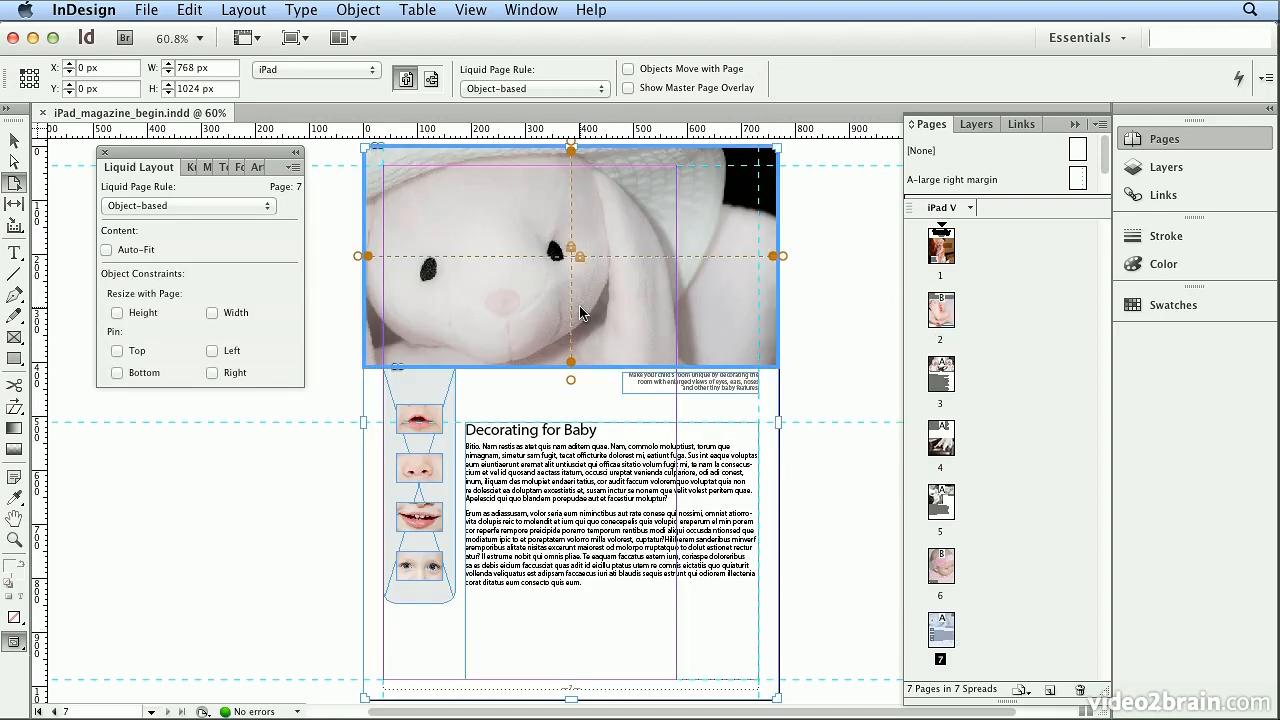
pyautogui.click(410, 422)
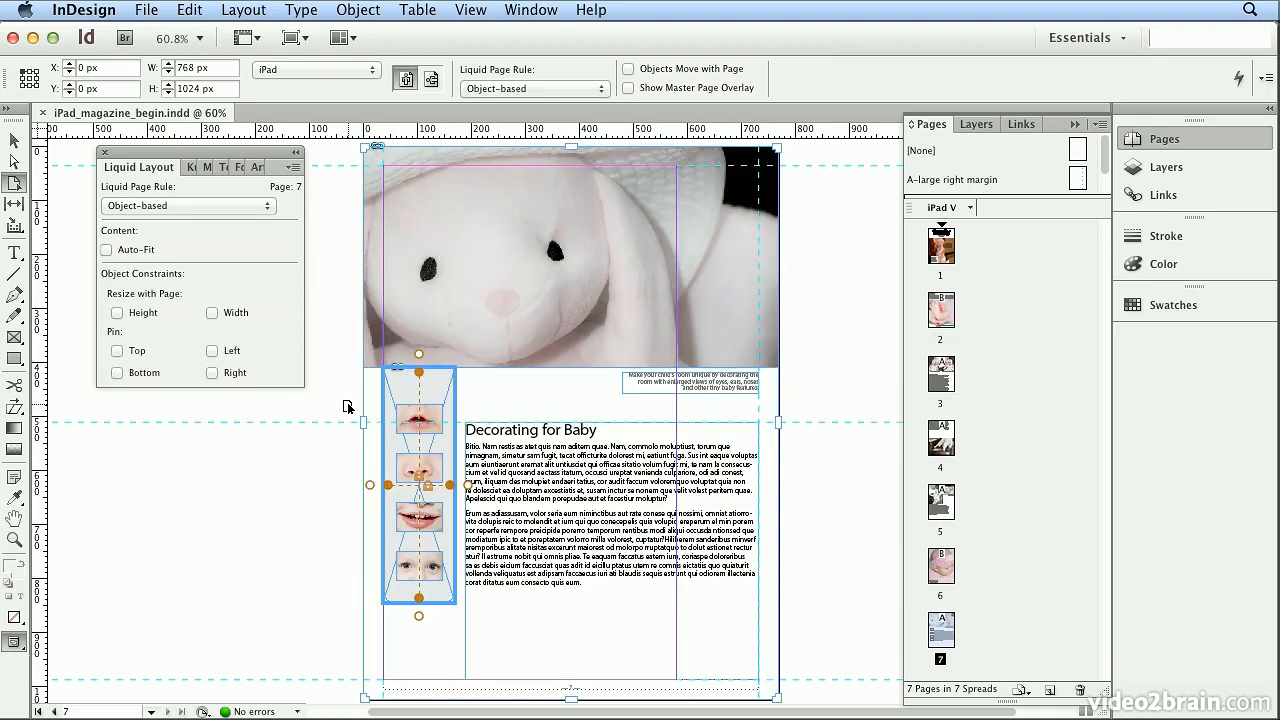
pyautogui.click(567, 472)
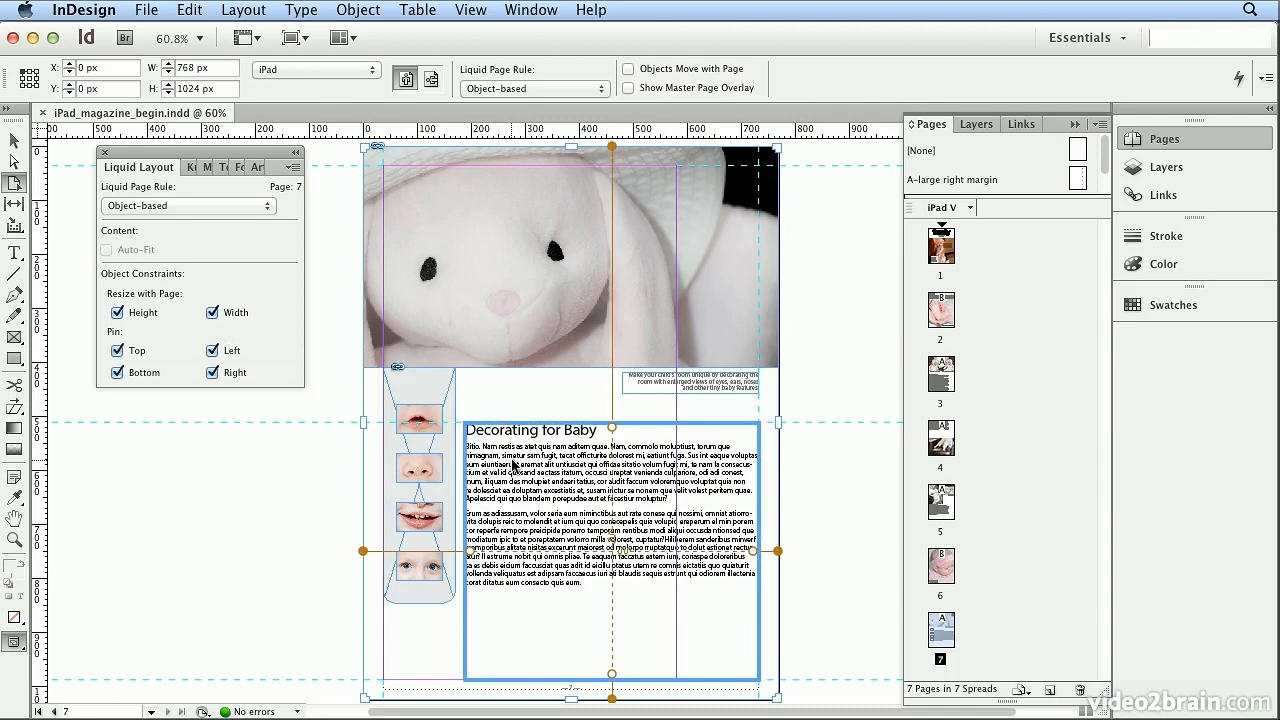
pyautogui.click(146, 10)
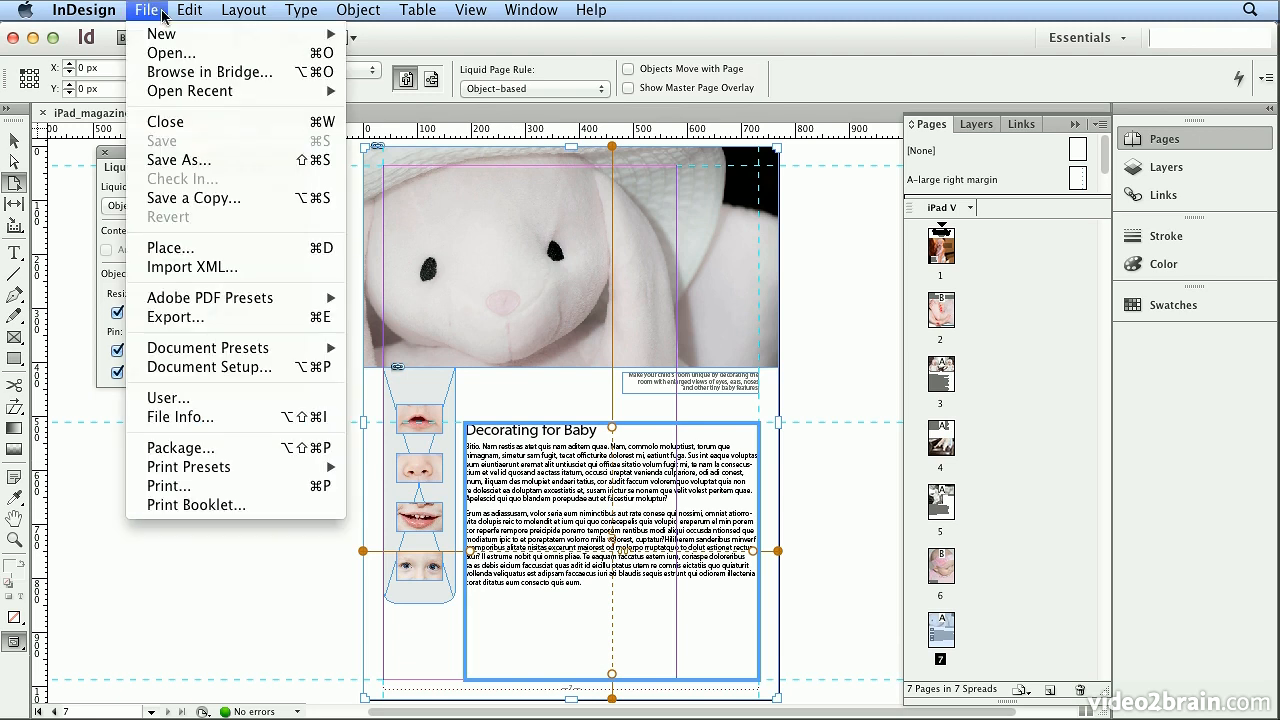
pyautogui.moveTo(170, 33)
pyautogui.click(440, 40)
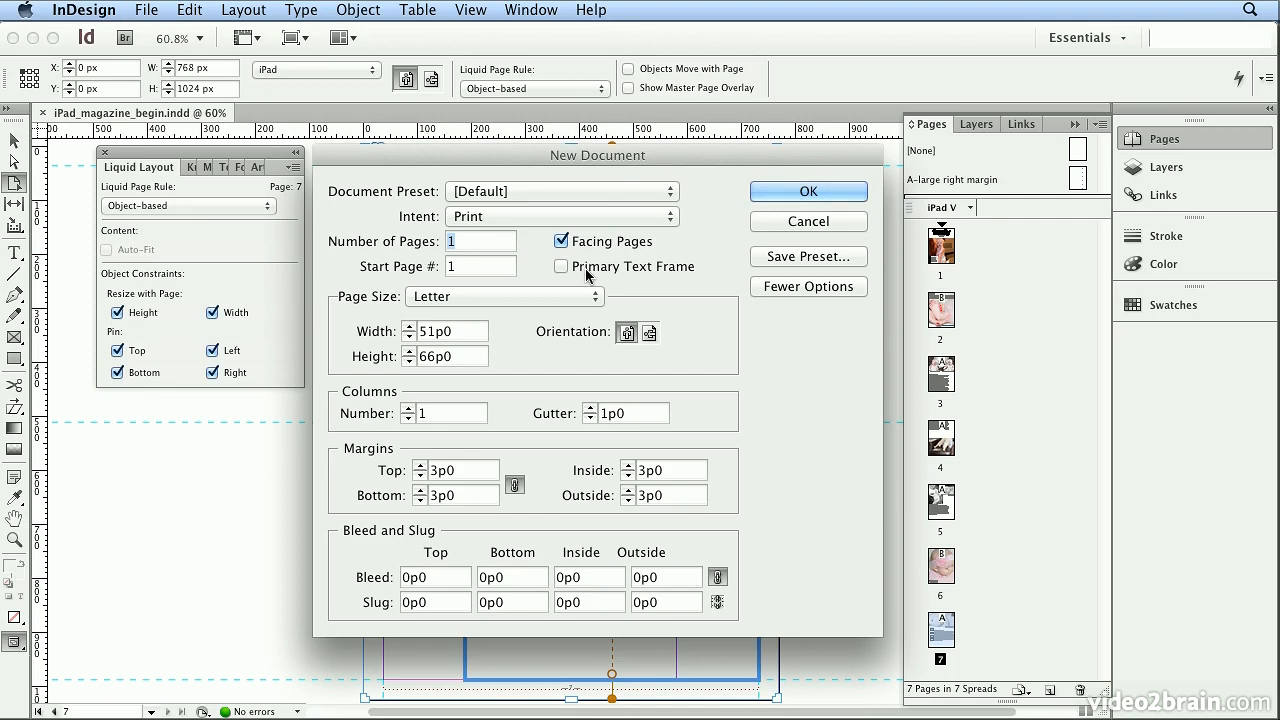
pyautogui.click(521, 216)
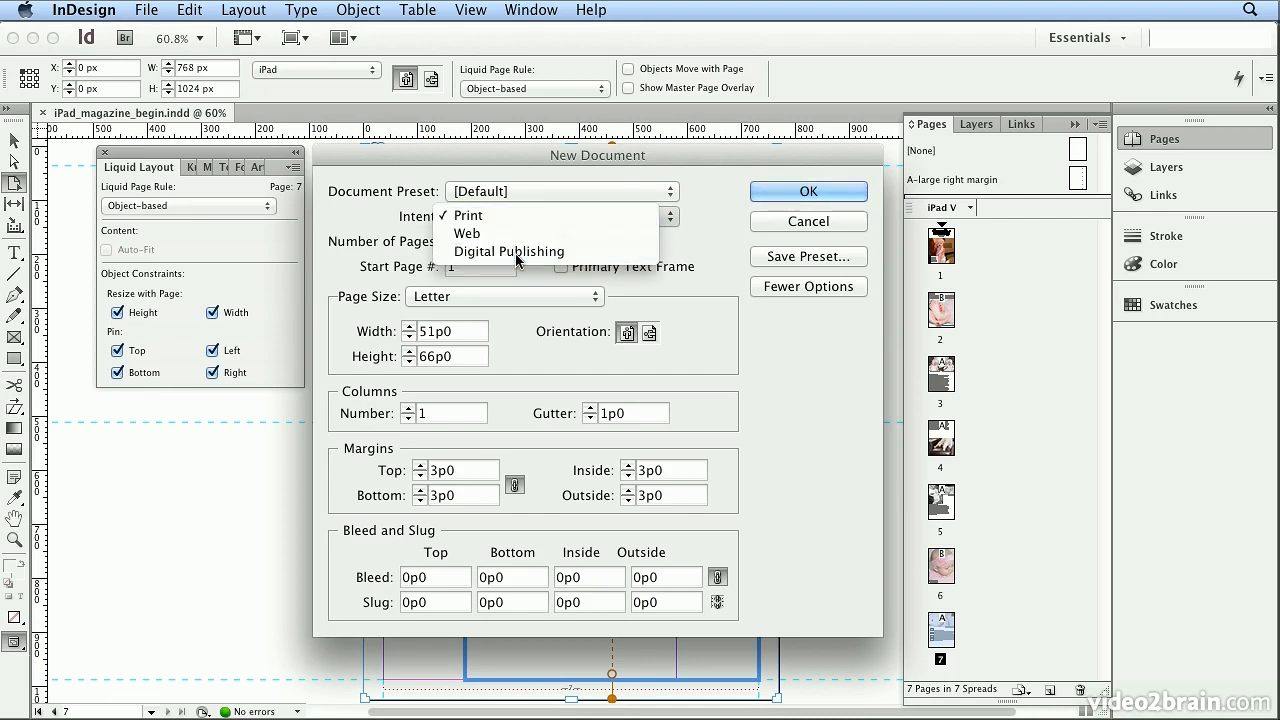
pyautogui.click(515, 253)
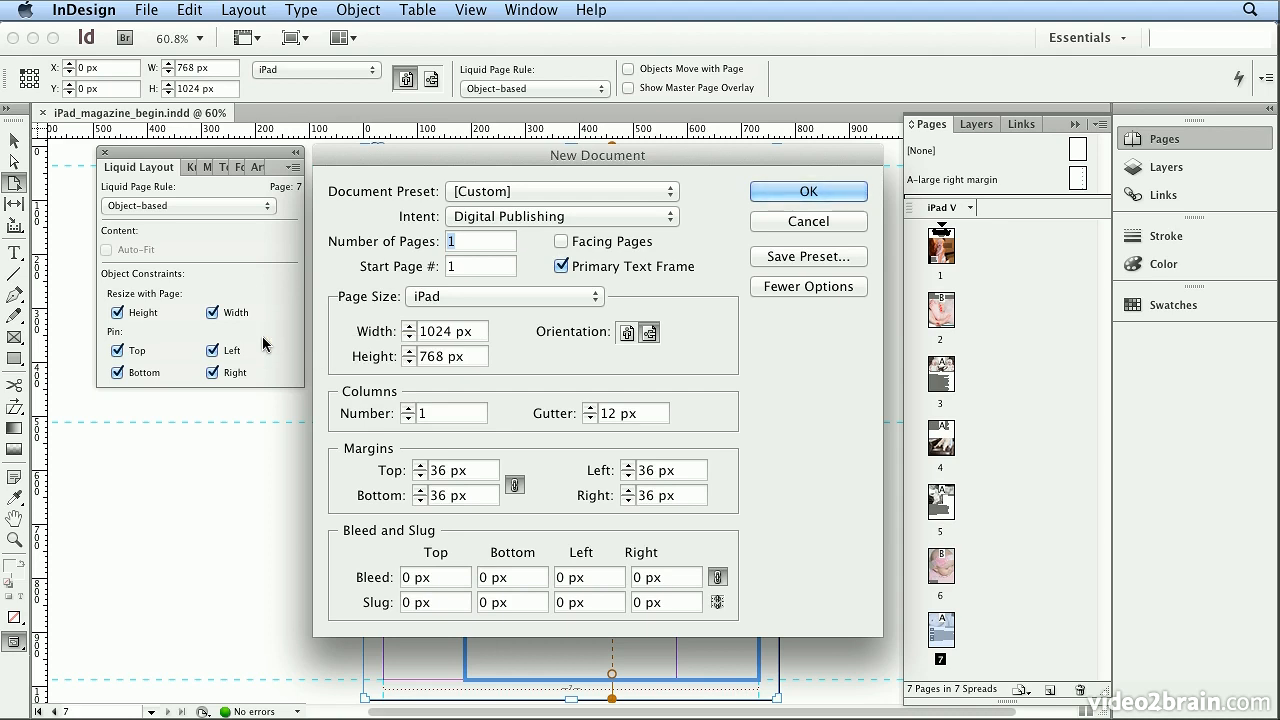
pyautogui.click(796, 226)
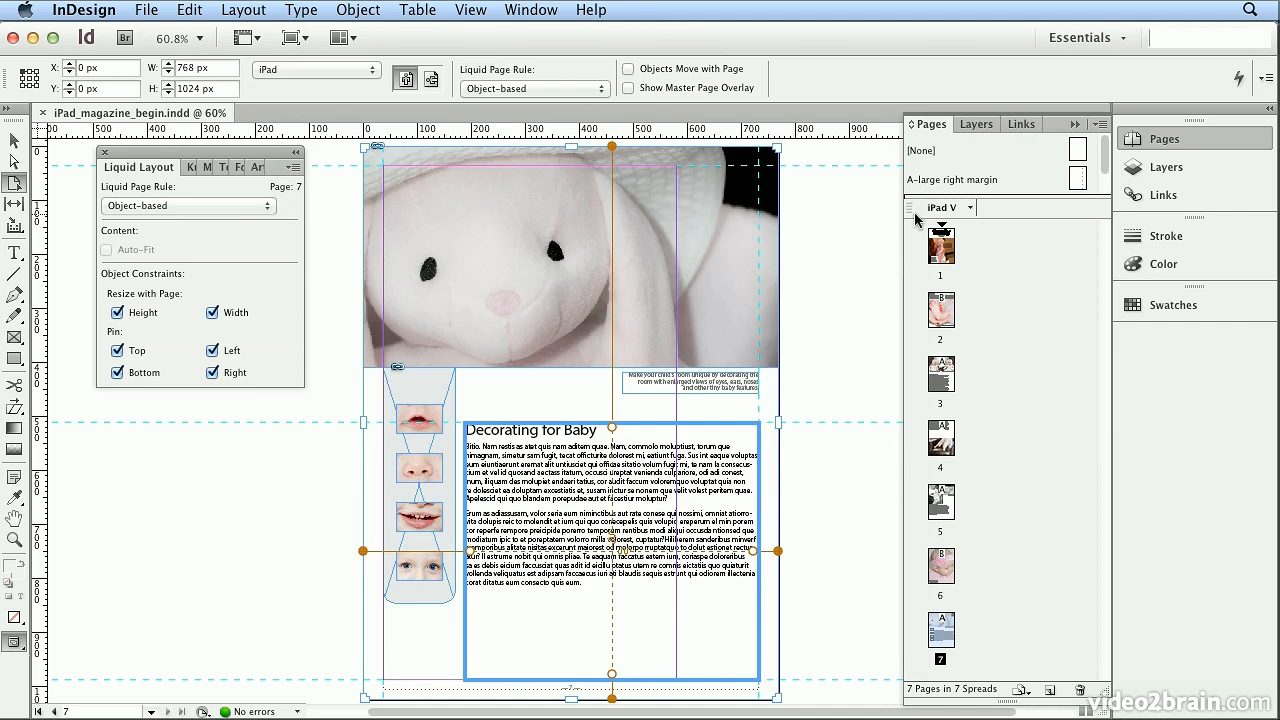
# - Create a landscape iPad alternate layout named iPad H from the iPad V pages, with the Liquid Page Rule set to Preserve Existing
pyautogui.click(969, 207)
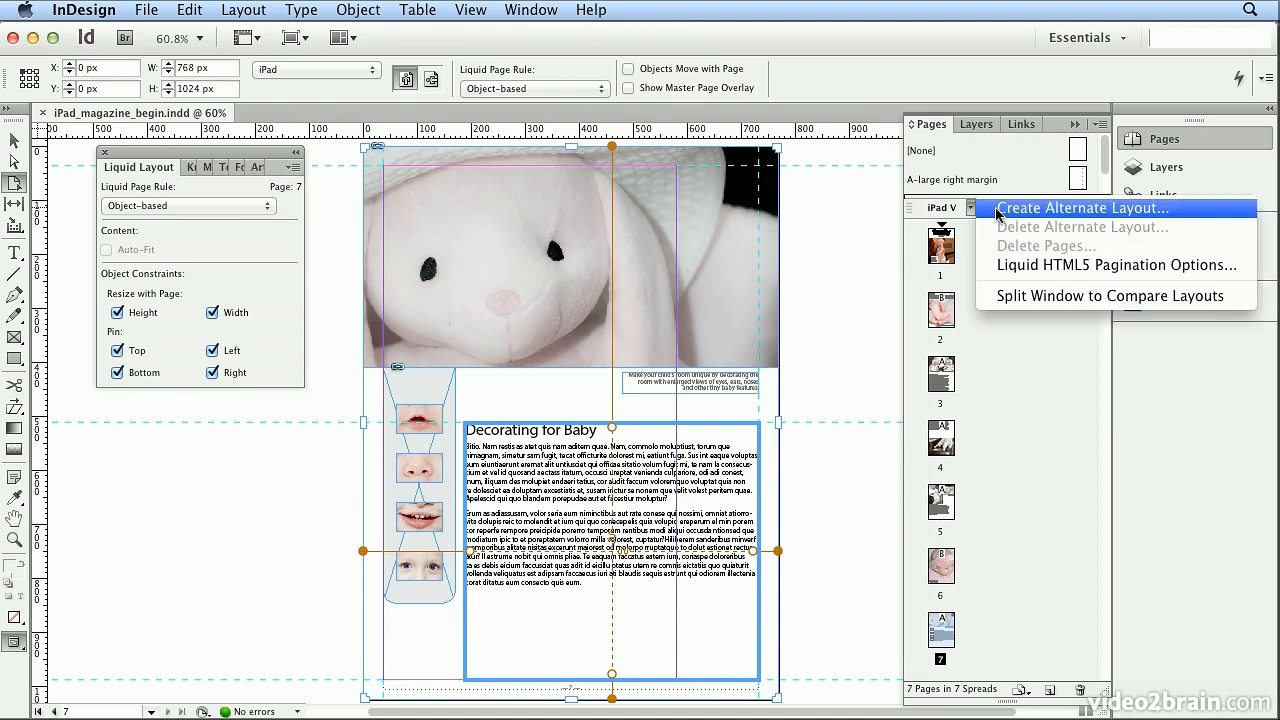
pyautogui.click(1000, 209)
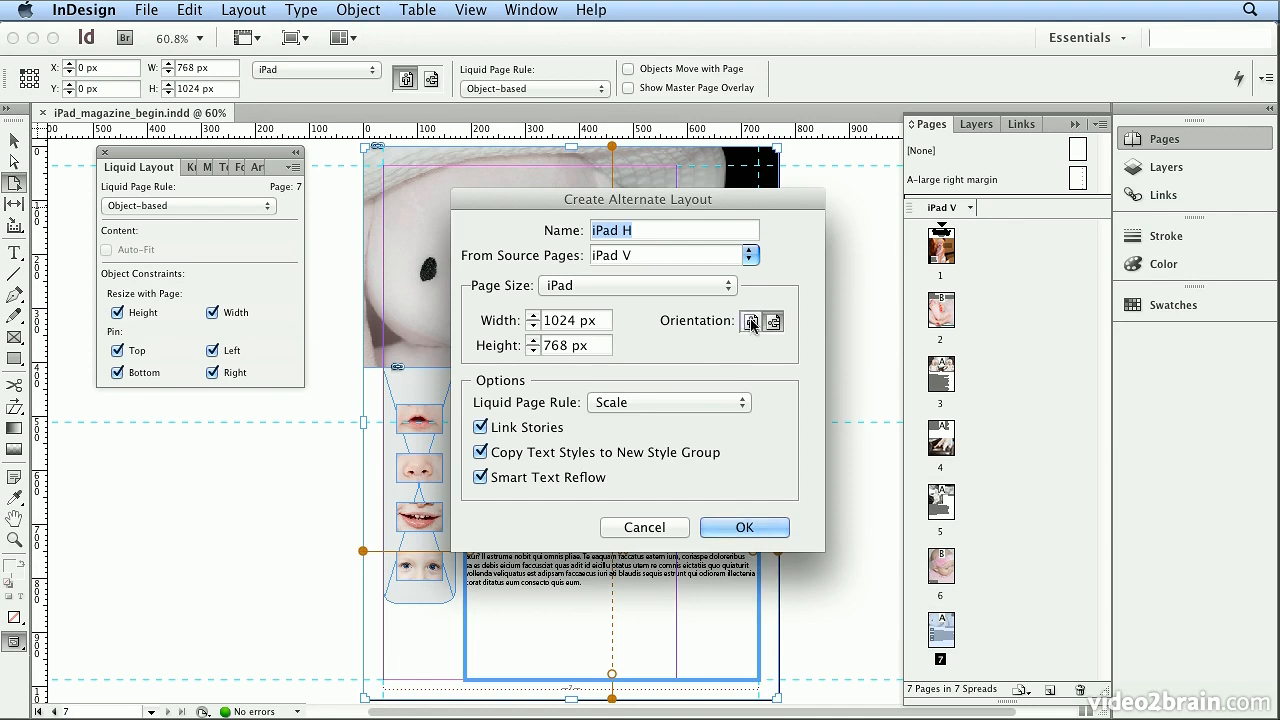
pyautogui.click(660, 410)
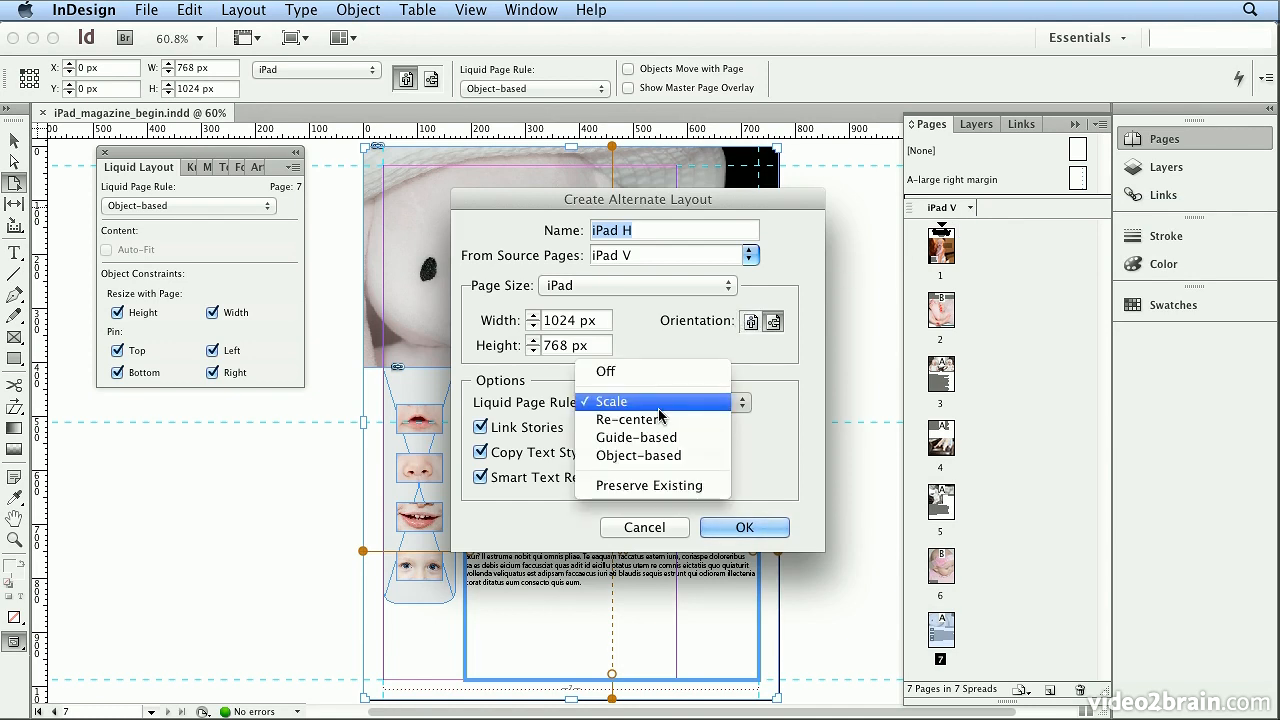
pyautogui.click(652, 486)
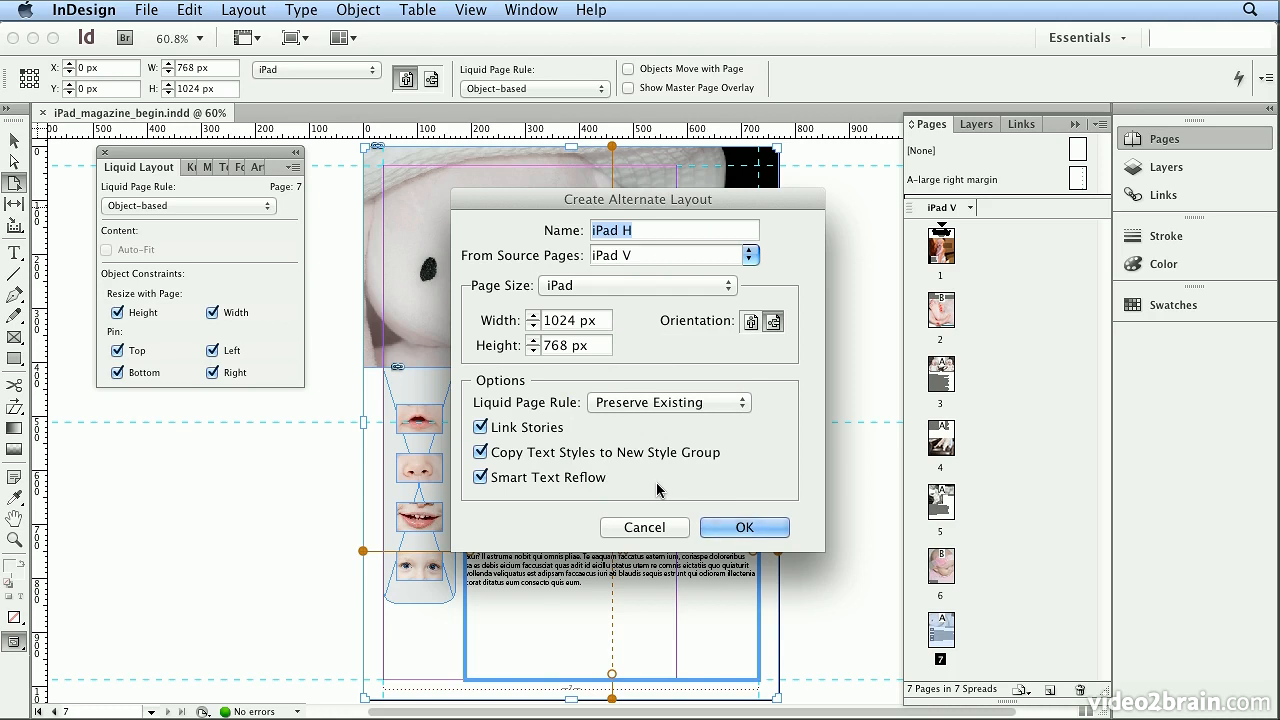
pyautogui.click(737, 528)
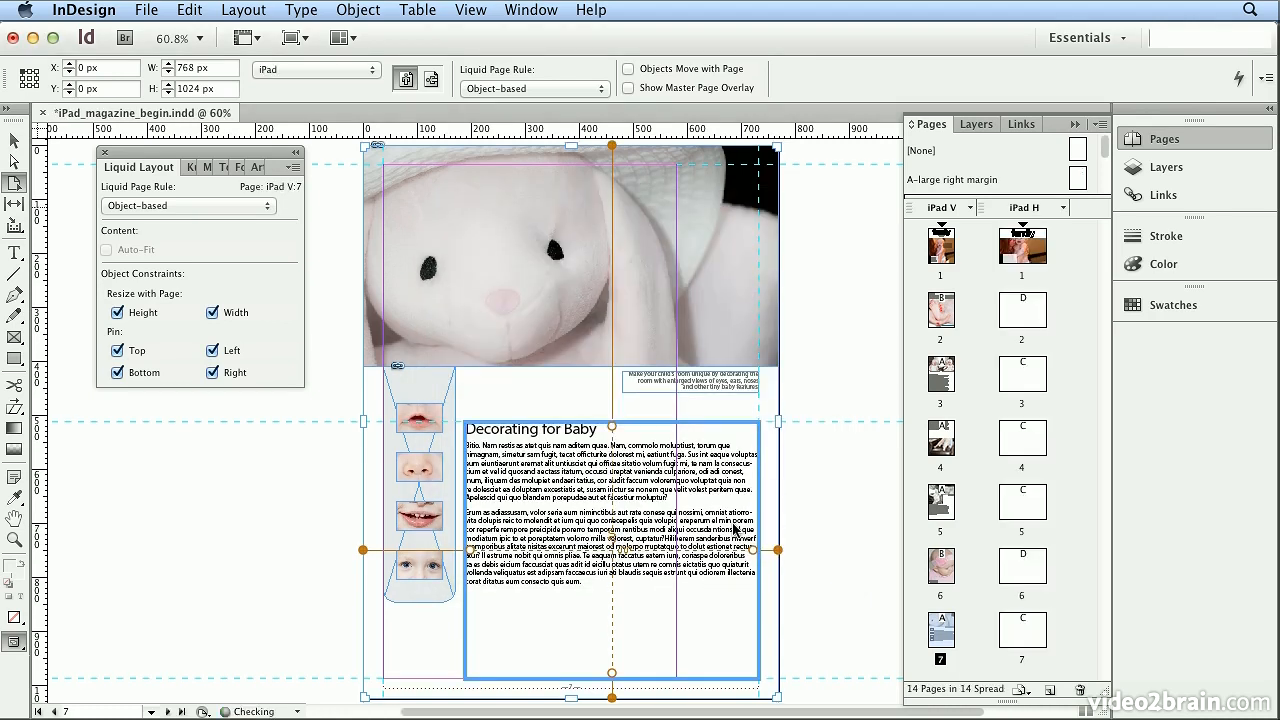
# - Review pages 1 to 3 of the iPad H layout
pyautogui.doubleClick(1016, 256)
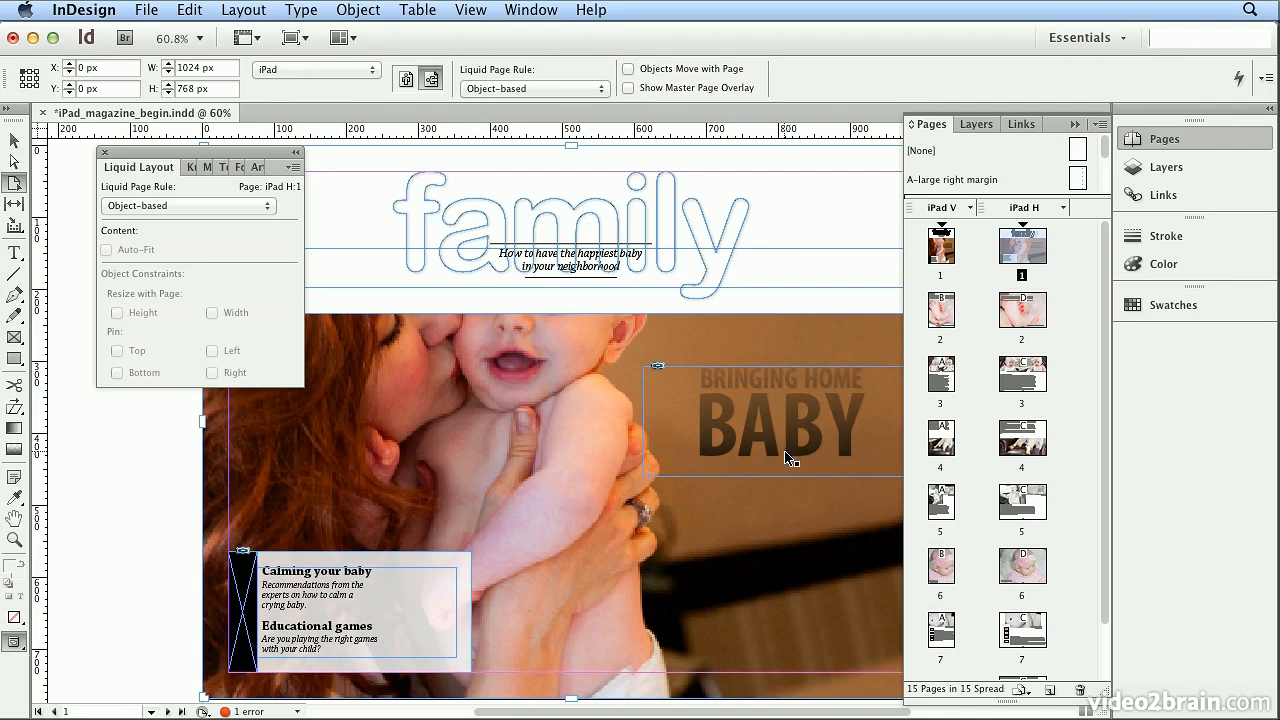
pyautogui.doubleClick(1025, 322)
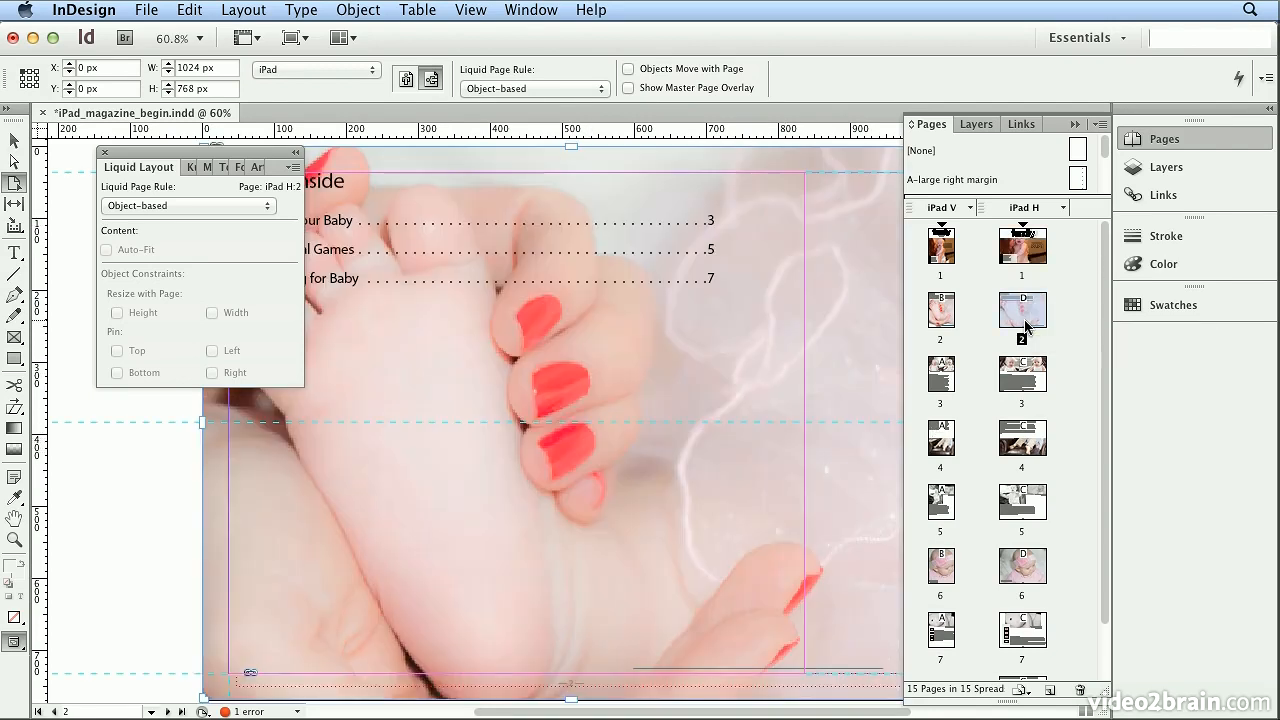
pyautogui.doubleClick(1020, 376)
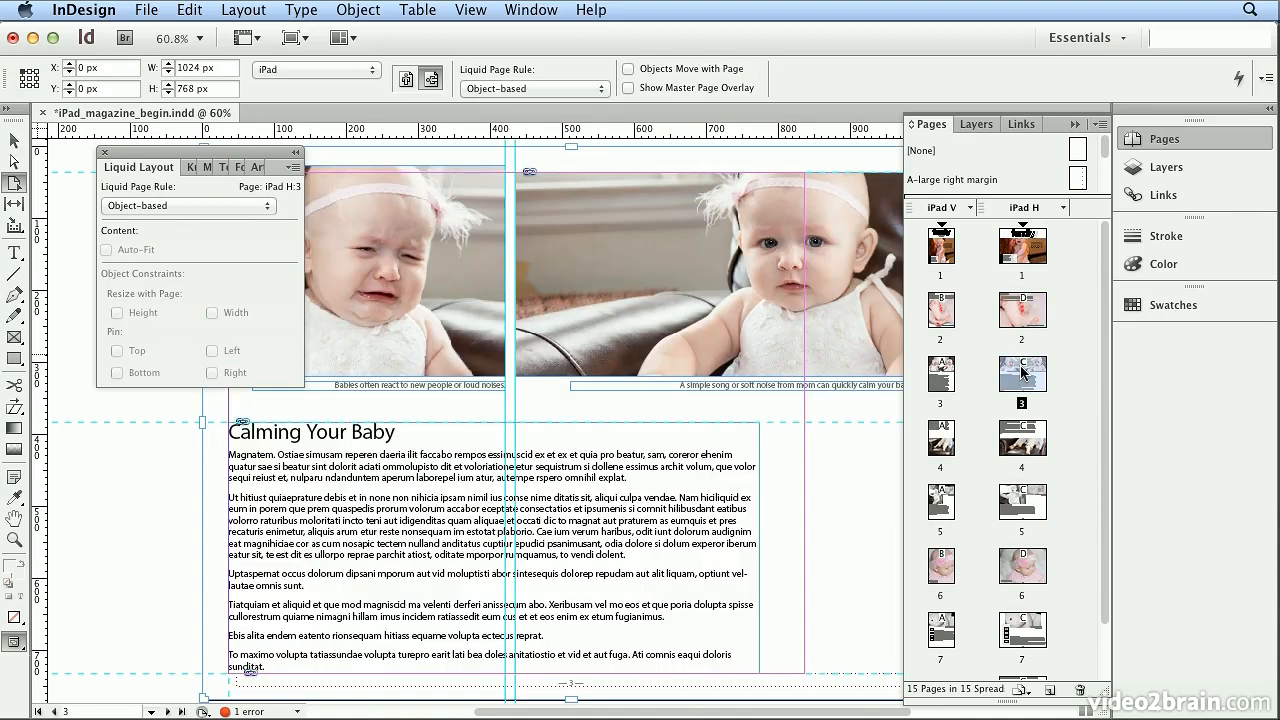
# - Clear the panels away from the photos on iPad H page 3 and examine the calm baby photo's object constraints
pyautogui.click(1177, 140)
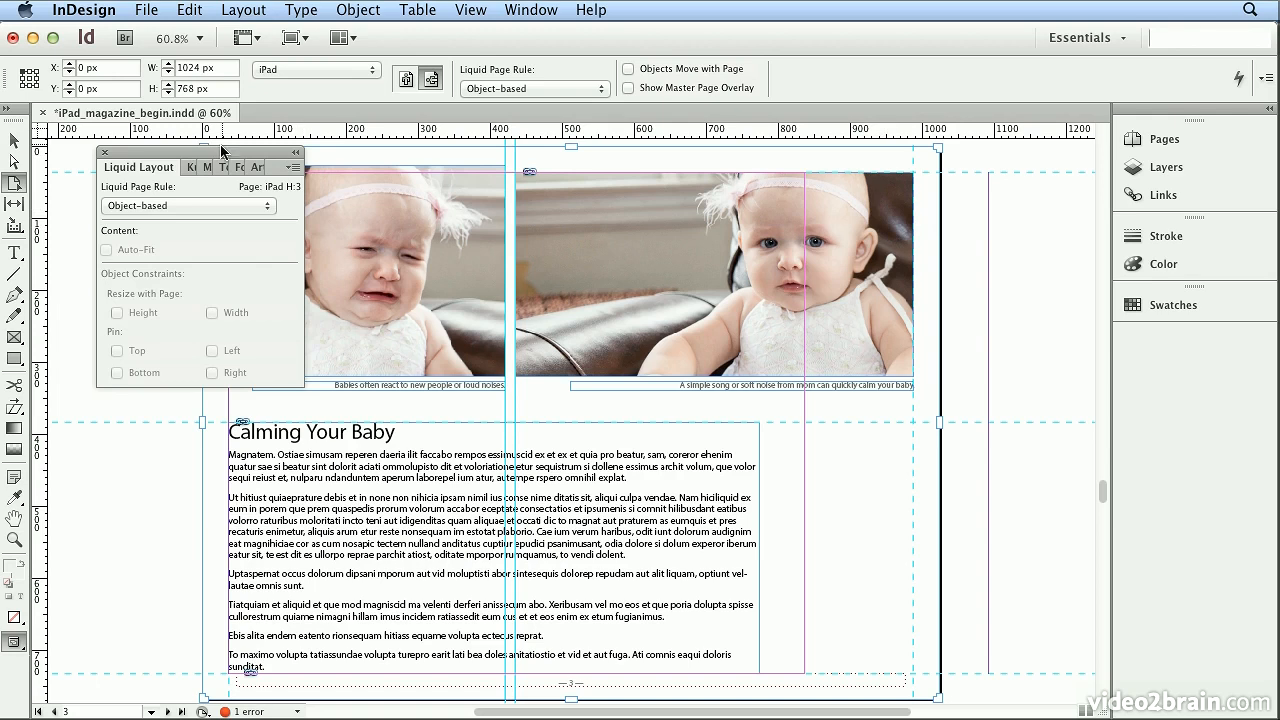
pyautogui.moveTo(225, 153); pyautogui.dragTo(168, 325)
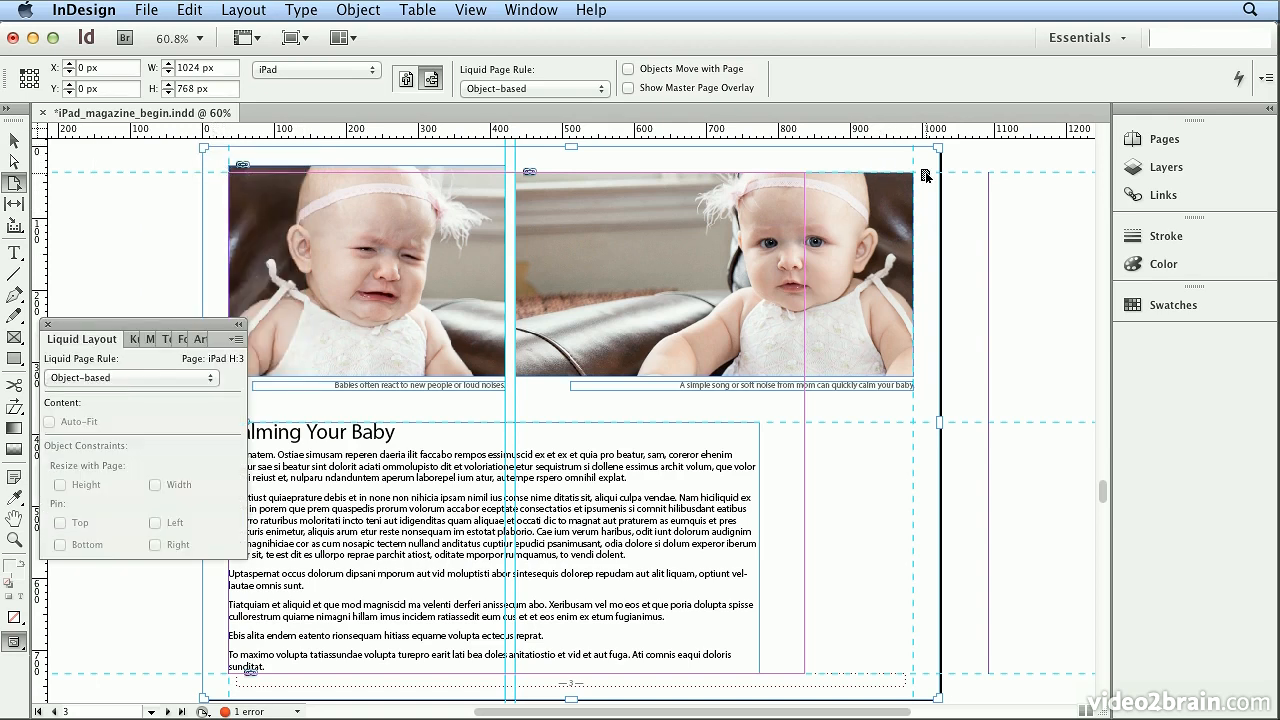
pyautogui.click(841, 297)
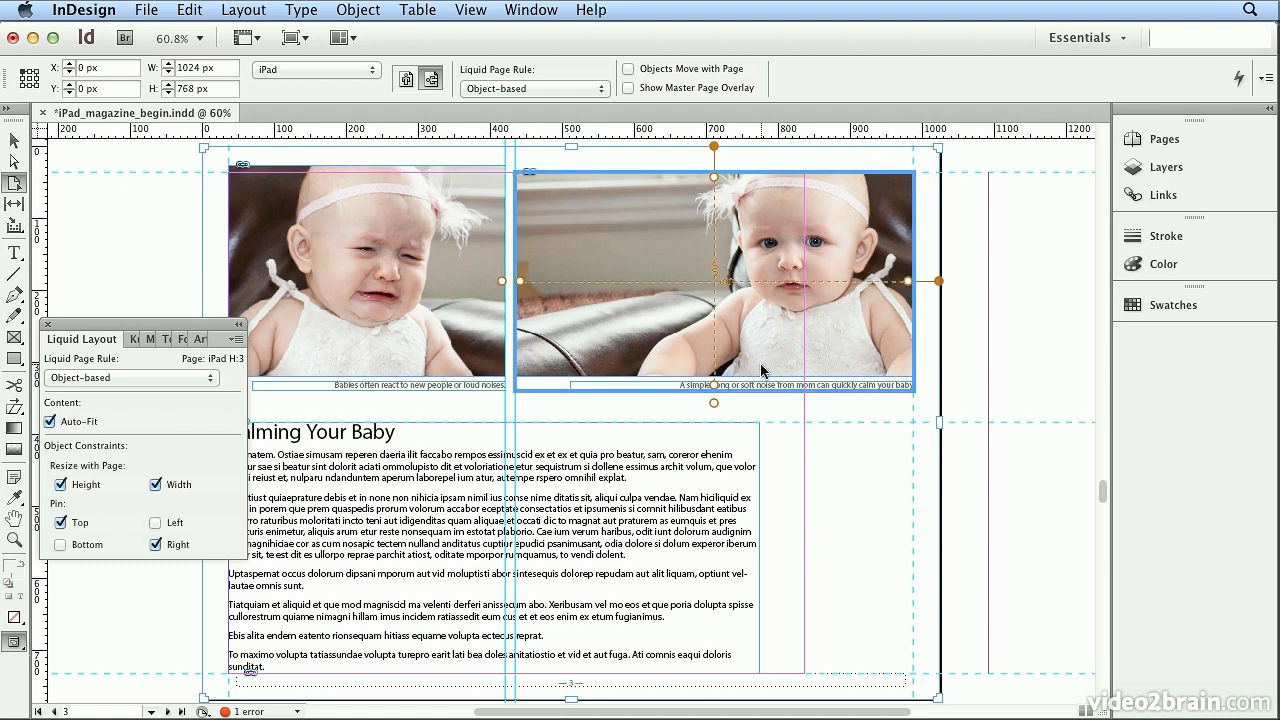
# - Review page 7 of the iPad H layout and examine the object constraints of its Decorating for Baby text frame
pyautogui.click(1152, 140)
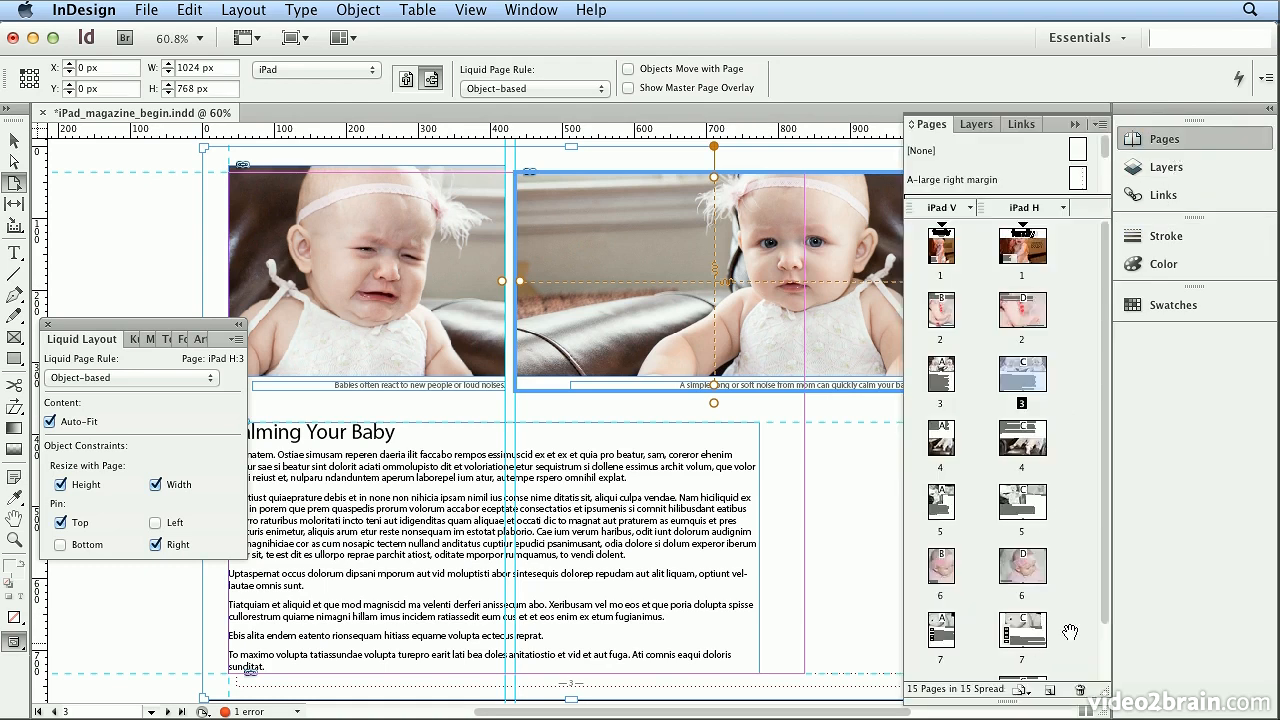
pyautogui.scroll(-1, 1068, 628)
pyautogui.click(1034, 587)
pyautogui.doubleClick(1034, 587)
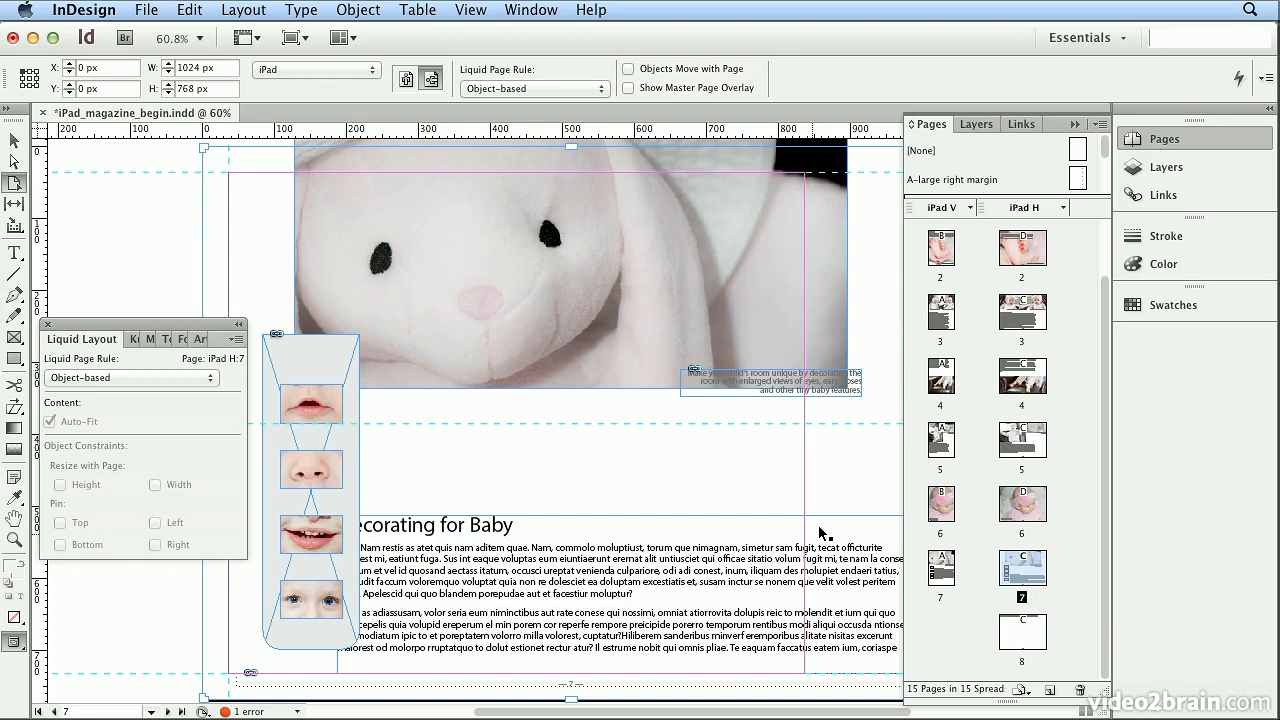
pyautogui.click(637, 570)
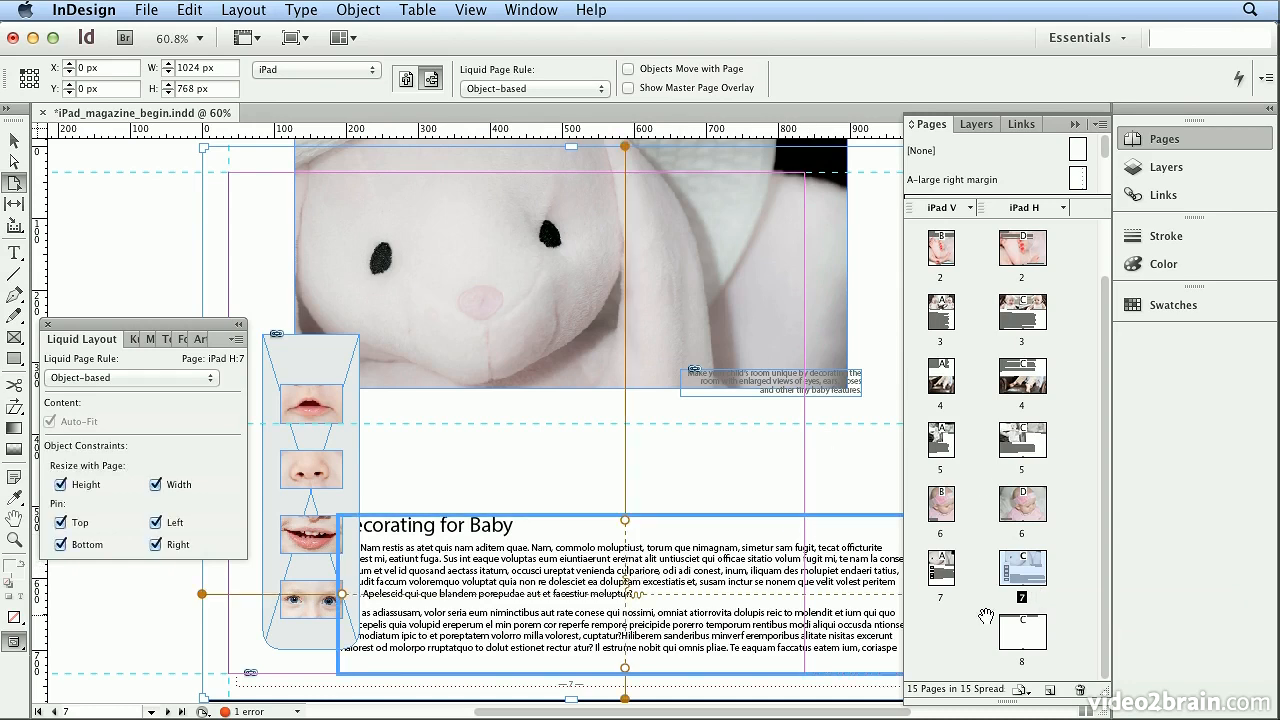
# - Check page 8 of the iPad H layout and undo the creation of the alternate layout
pyautogui.doubleClick(1022, 628)
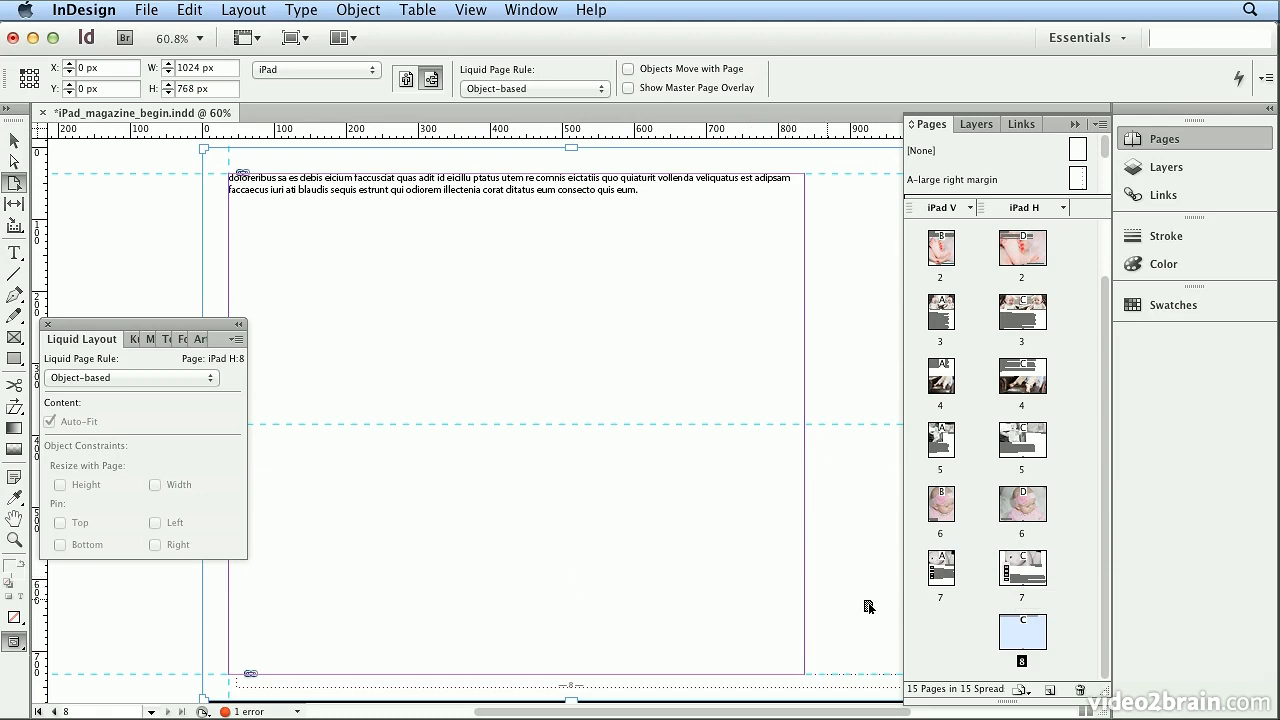
pyautogui.click(180, 12)
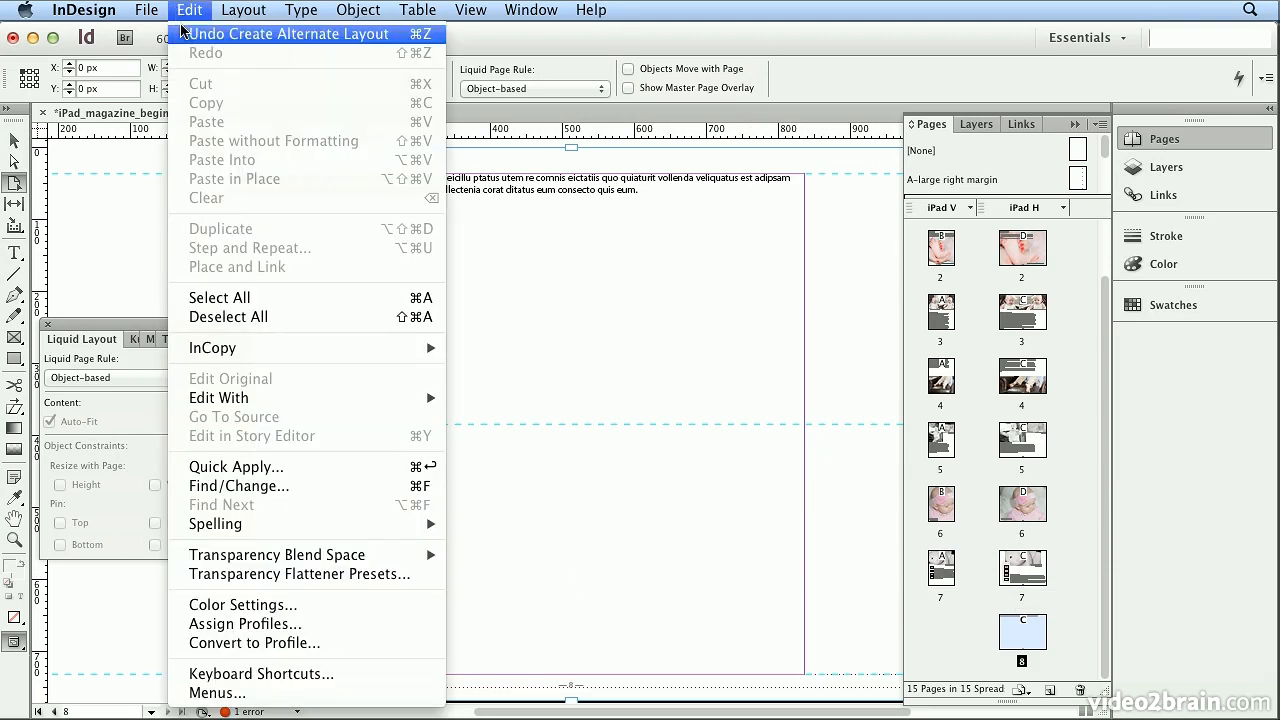
pyautogui.click(183, 31)
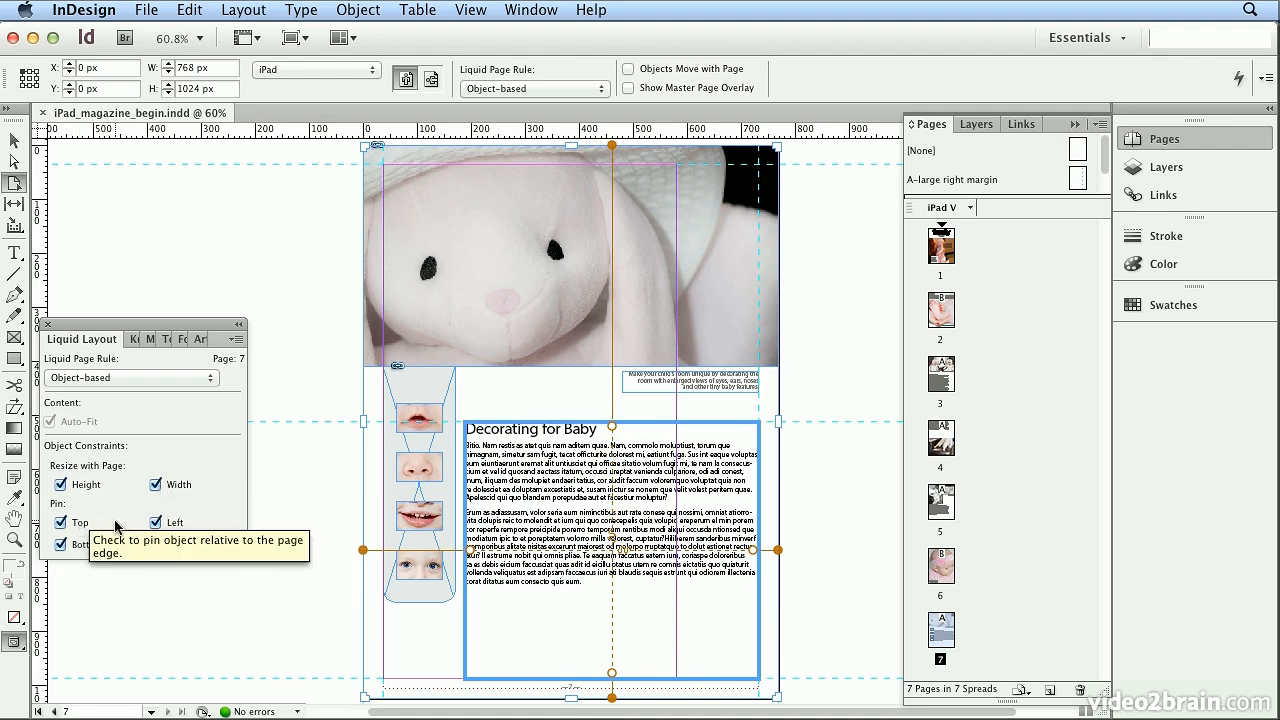
# - Unpin page 7's Decorating for Baby text frame from the top and left page edges
pyautogui.click(61, 522)
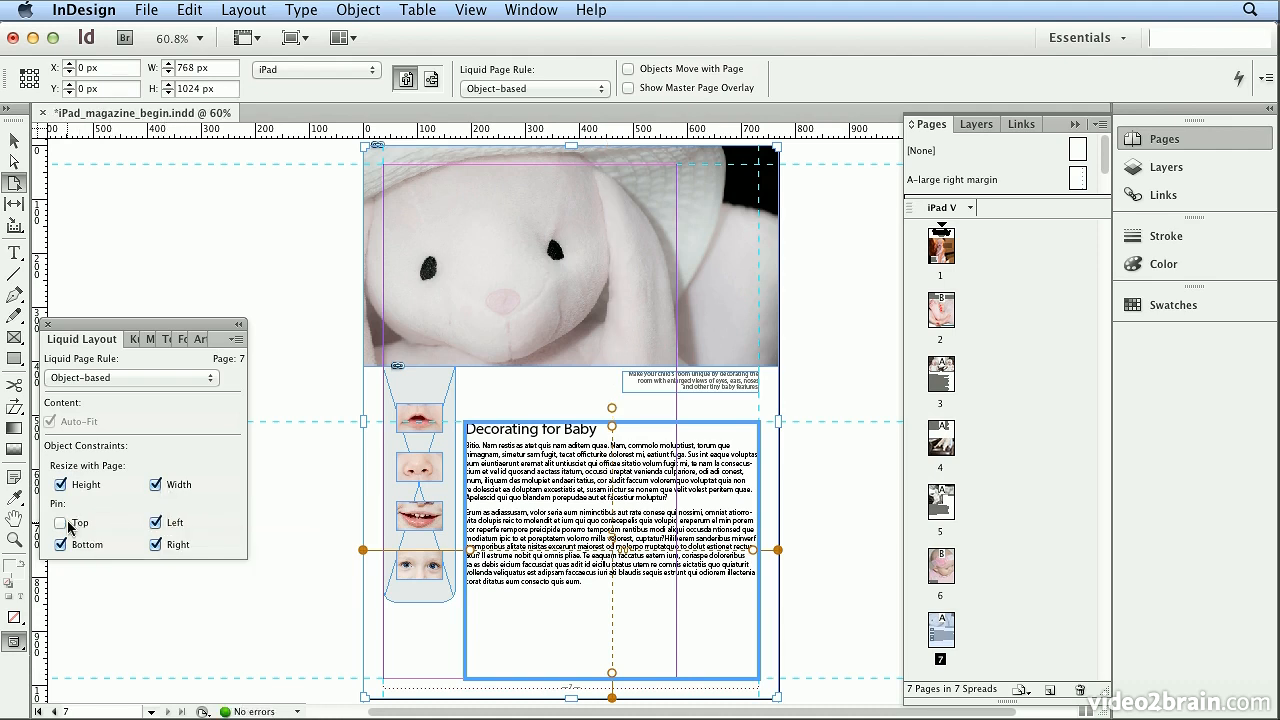
pyautogui.click(167, 528)
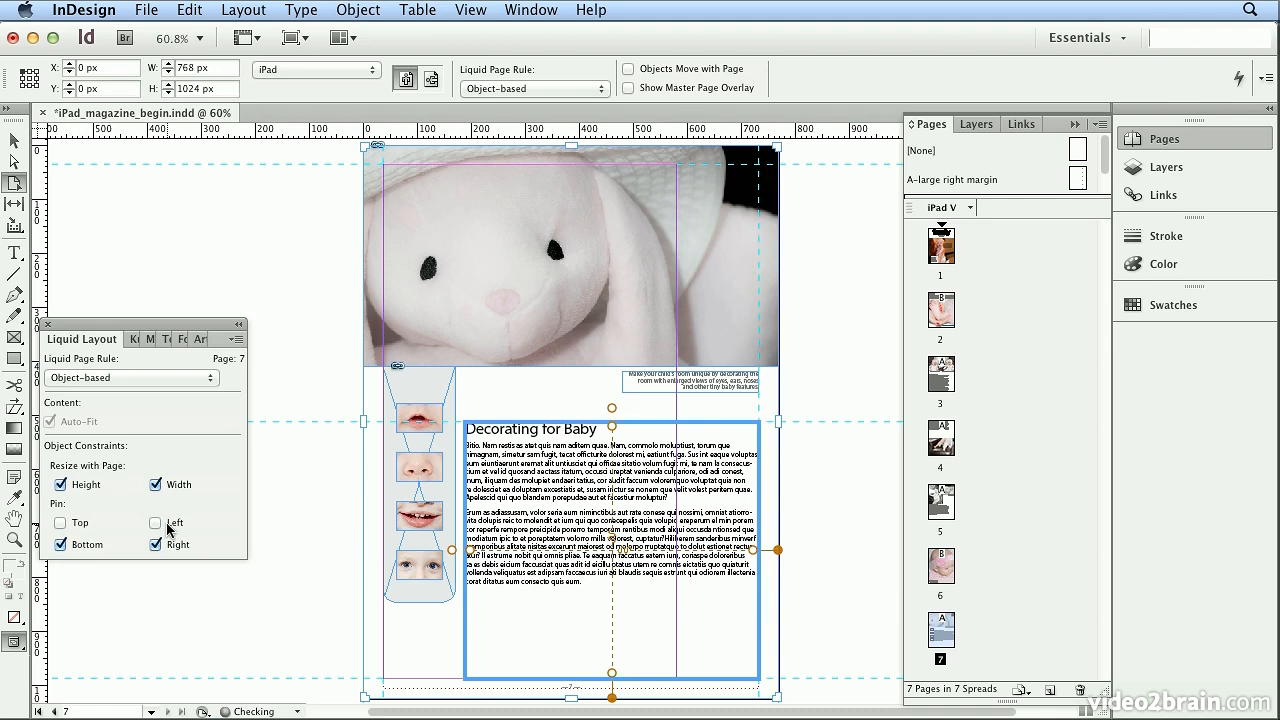
# - Try toggling the Decorating for Baby text frame's height resizing and top pin on and off directly on the page
pyautogui.click(613, 427)
pyautogui.click(614, 429)
pyautogui.click(614, 429)
pyautogui.click(614, 429)
pyautogui.click(613, 411)
pyautogui.click(614, 416)
pyautogui.click(614, 416)
pyautogui.click(614, 416)
# - Let page 7's large toy photo resize with the page in height and width, and pin it to the top, left and right edges
pyautogui.click(577, 243)
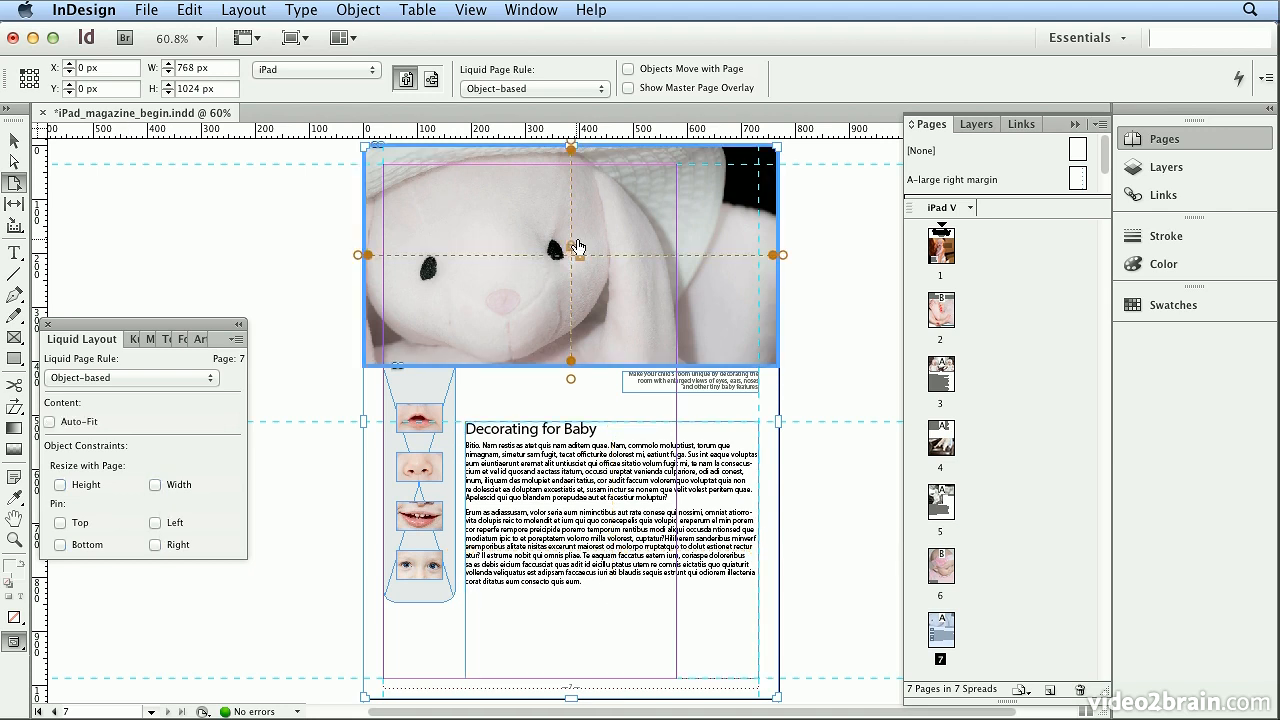
pyautogui.click(89, 487)
pyautogui.click(155, 485)
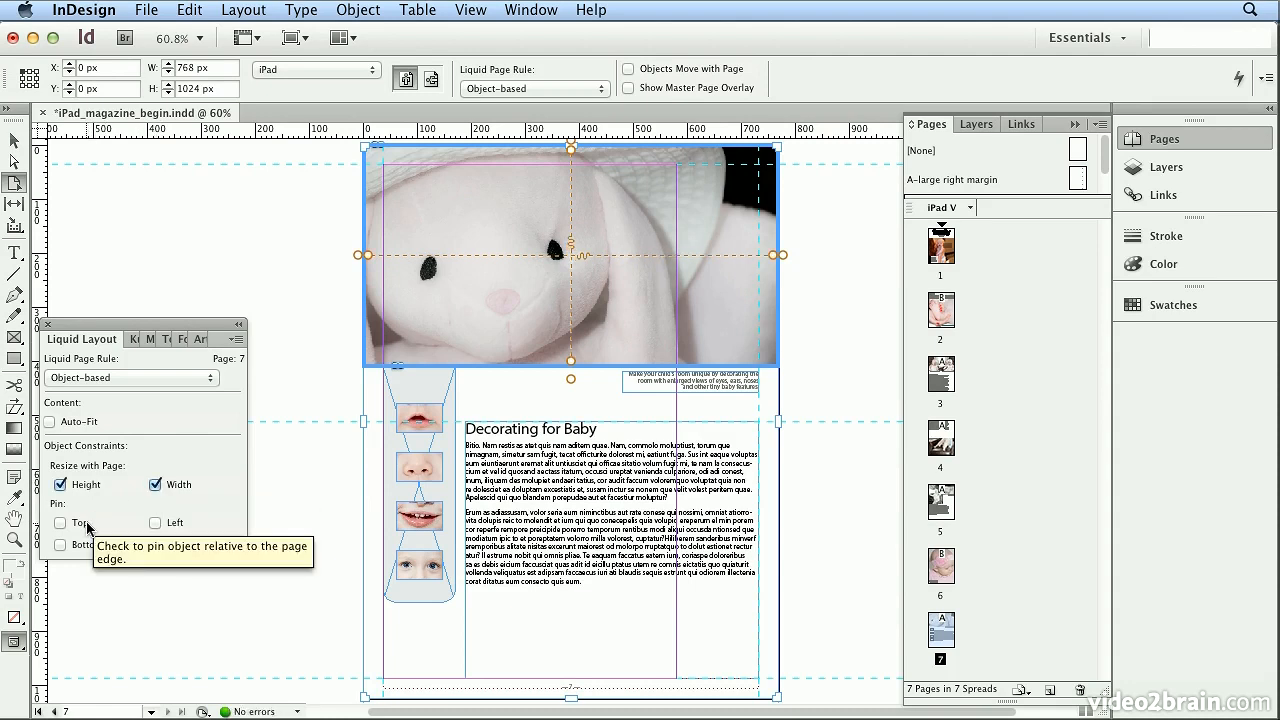
pyautogui.click(87, 526)
pyautogui.click(155, 522)
pyautogui.click(155, 544)
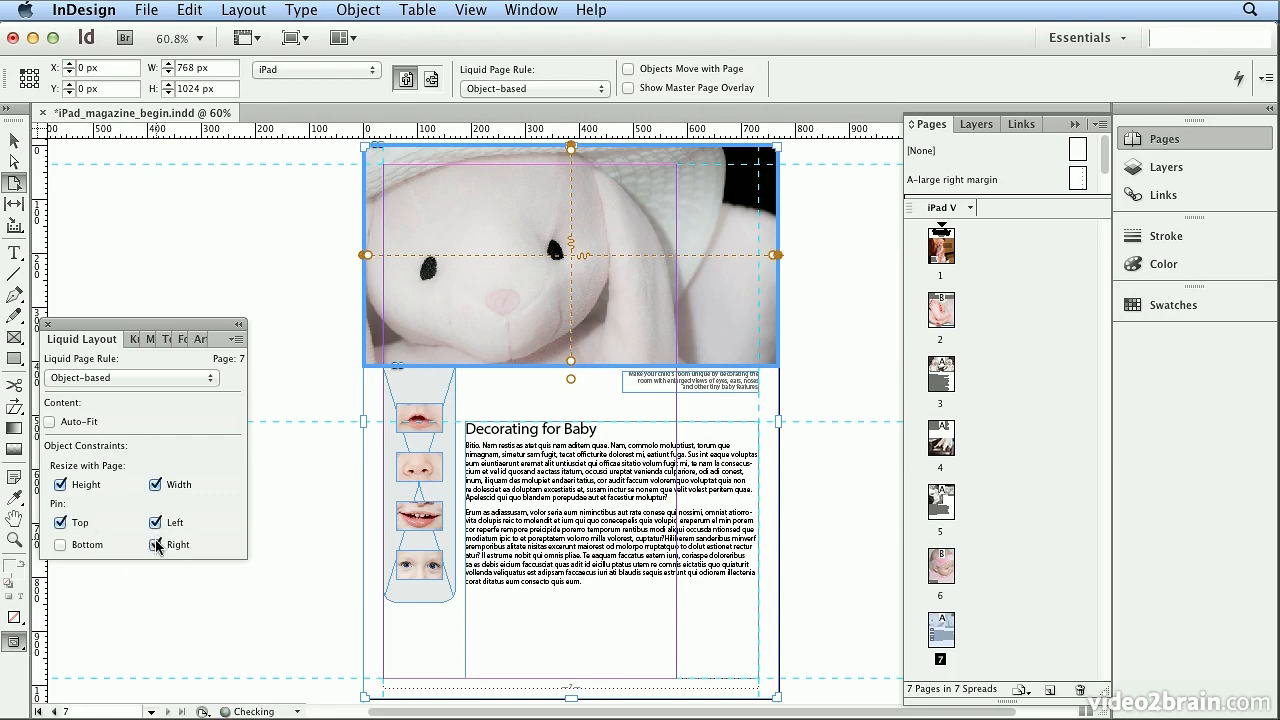
# - Pin page 7's facial-feature image strip to the left page edge and the small caption under the toy photo to the right edge
pyautogui.click(425, 390)
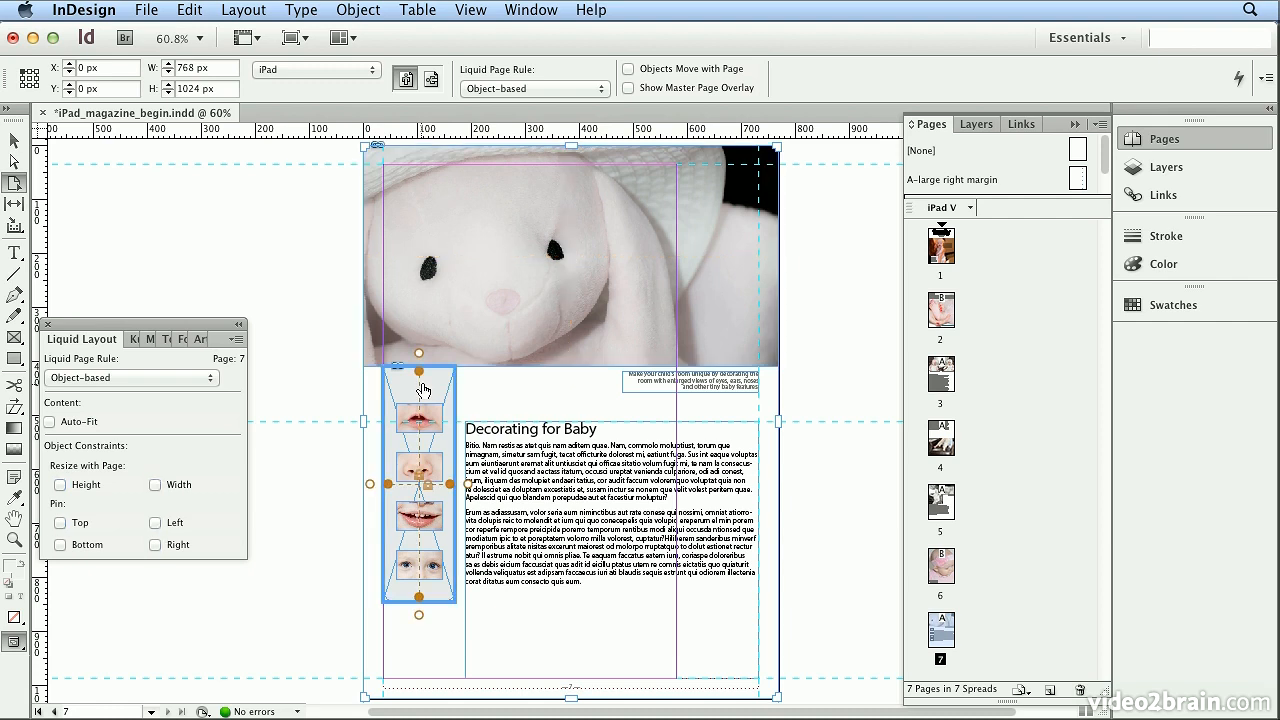
pyautogui.click(155, 522)
pyautogui.click(645, 388)
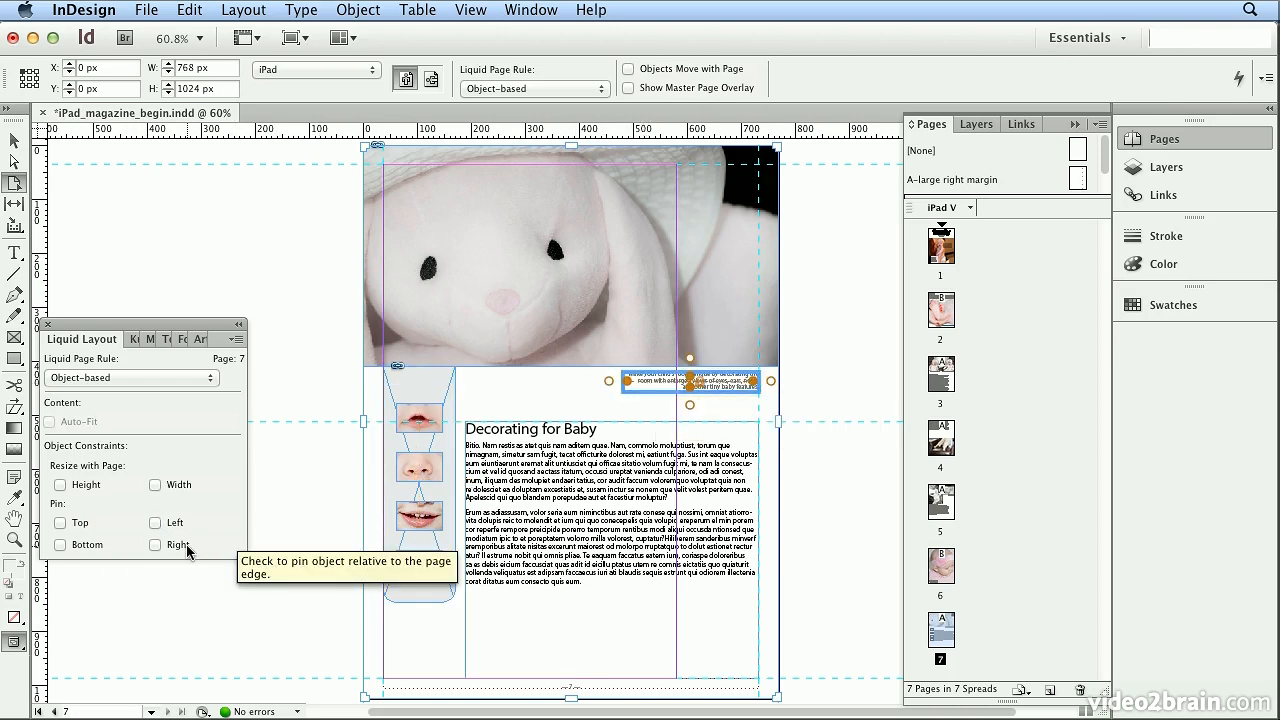
pyautogui.click(155, 544)
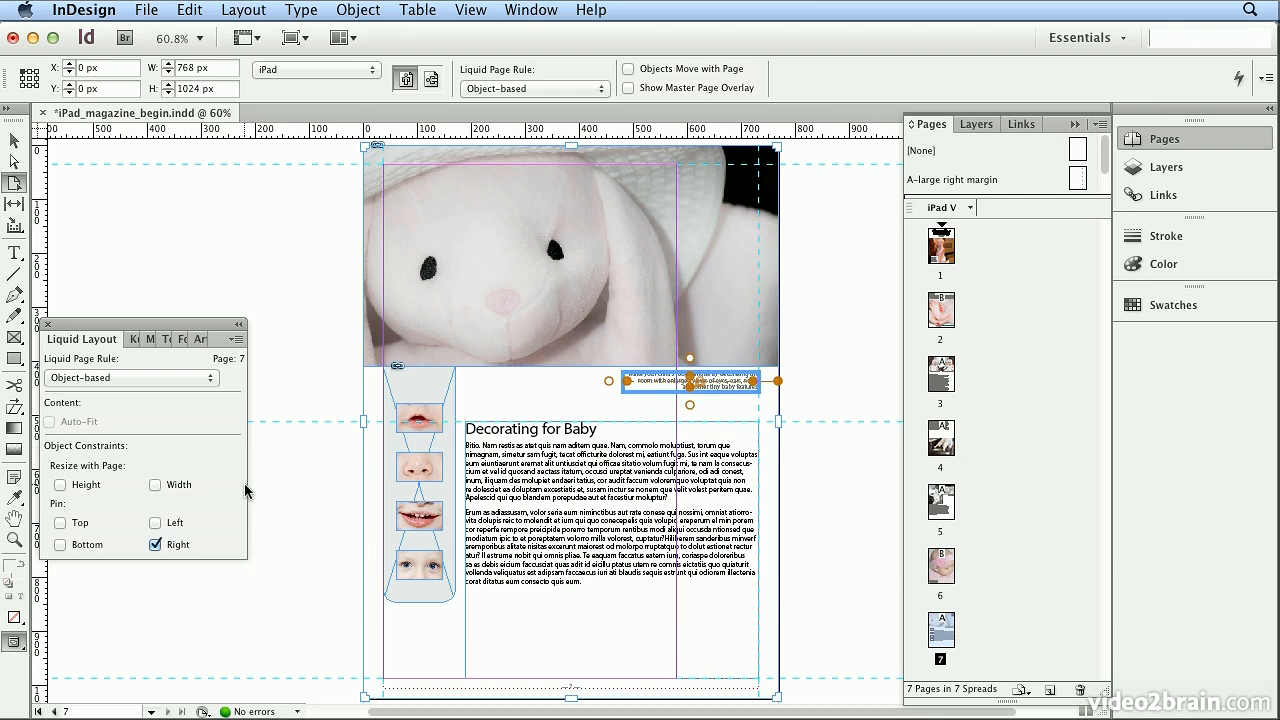
# - Create the landscape iPad H alternate layout from iPad V with Preserve Existing as the Liquid Page Rule, and show its page 7
pyautogui.click(970, 208)
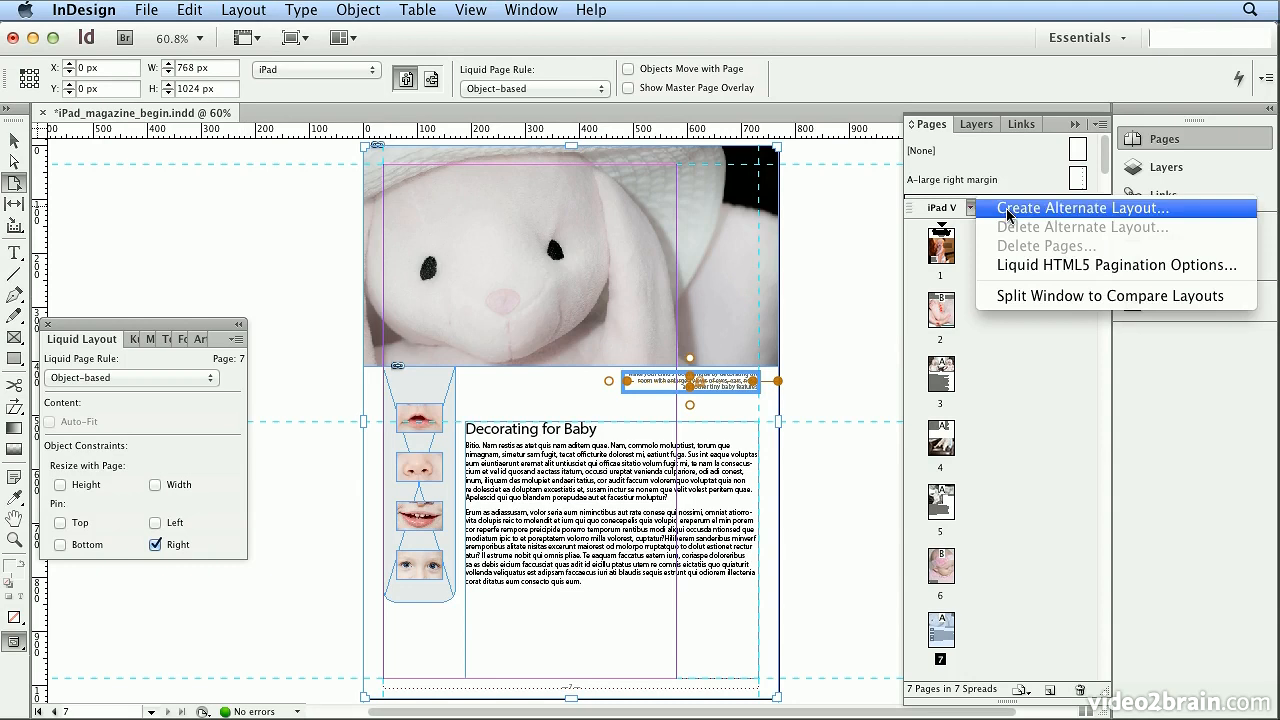
pyautogui.click(1007, 210)
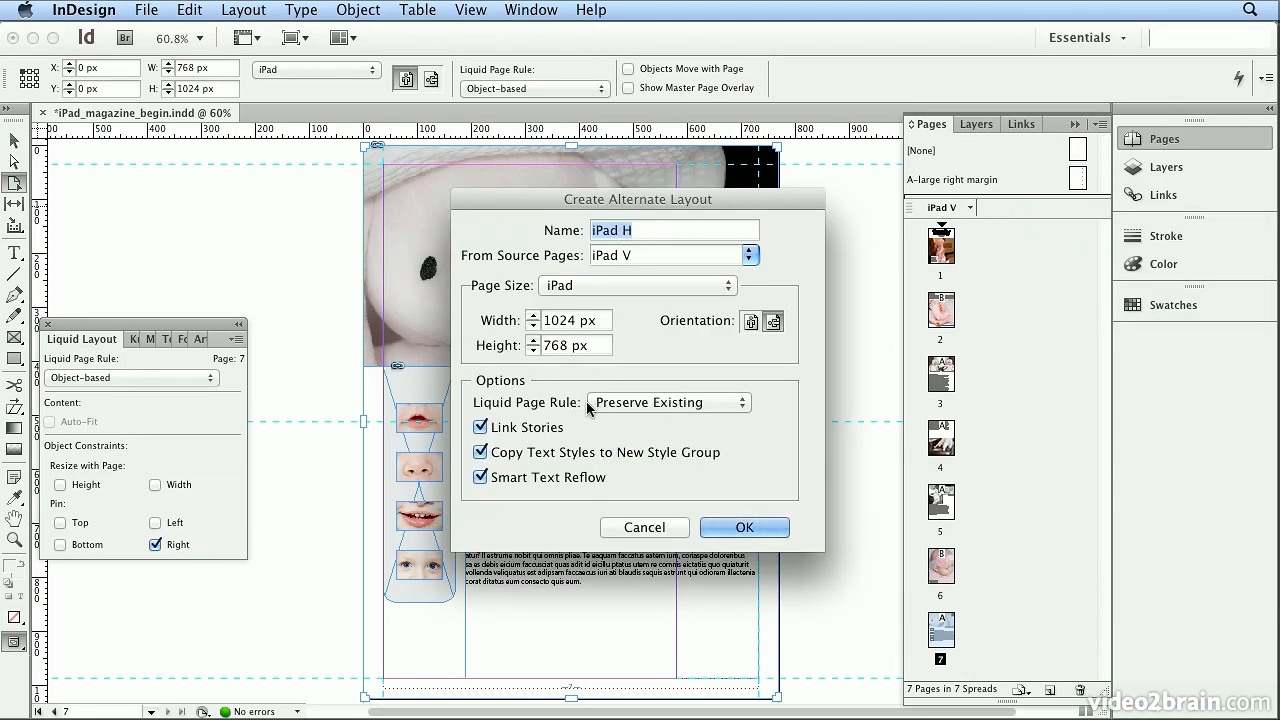
pyautogui.click(745, 527)
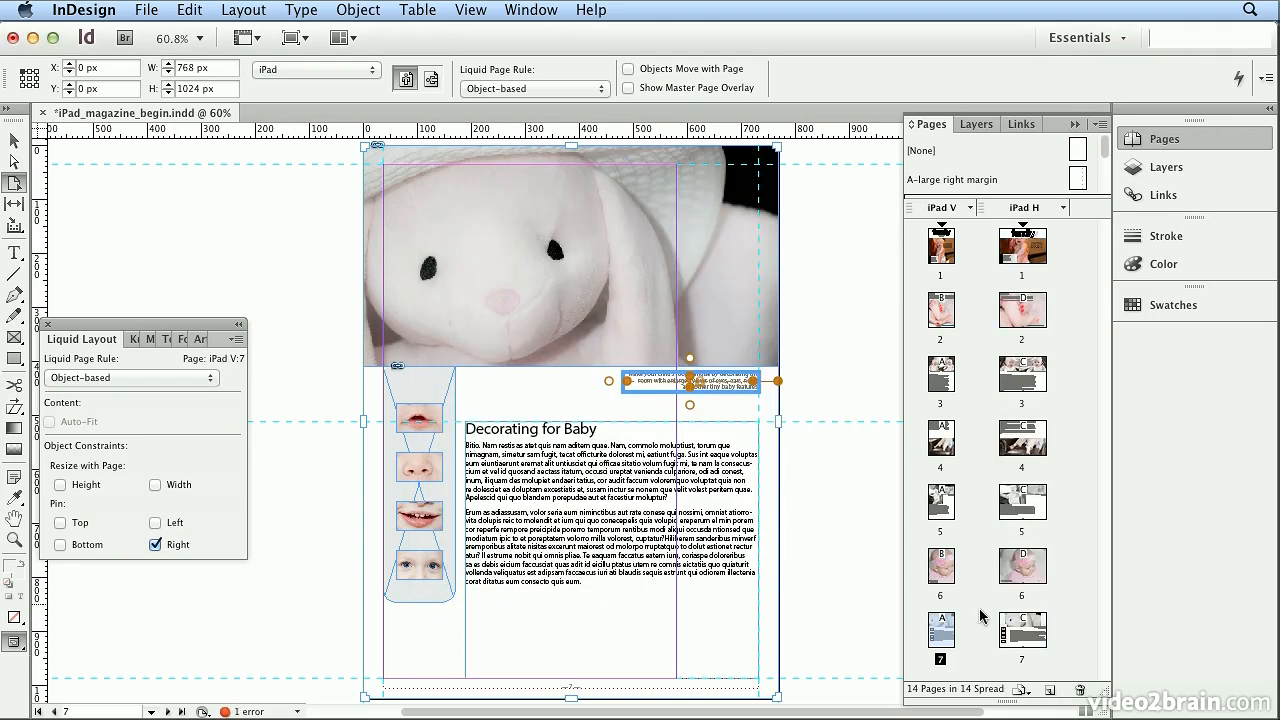
pyautogui.doubleClick(1020, 642)
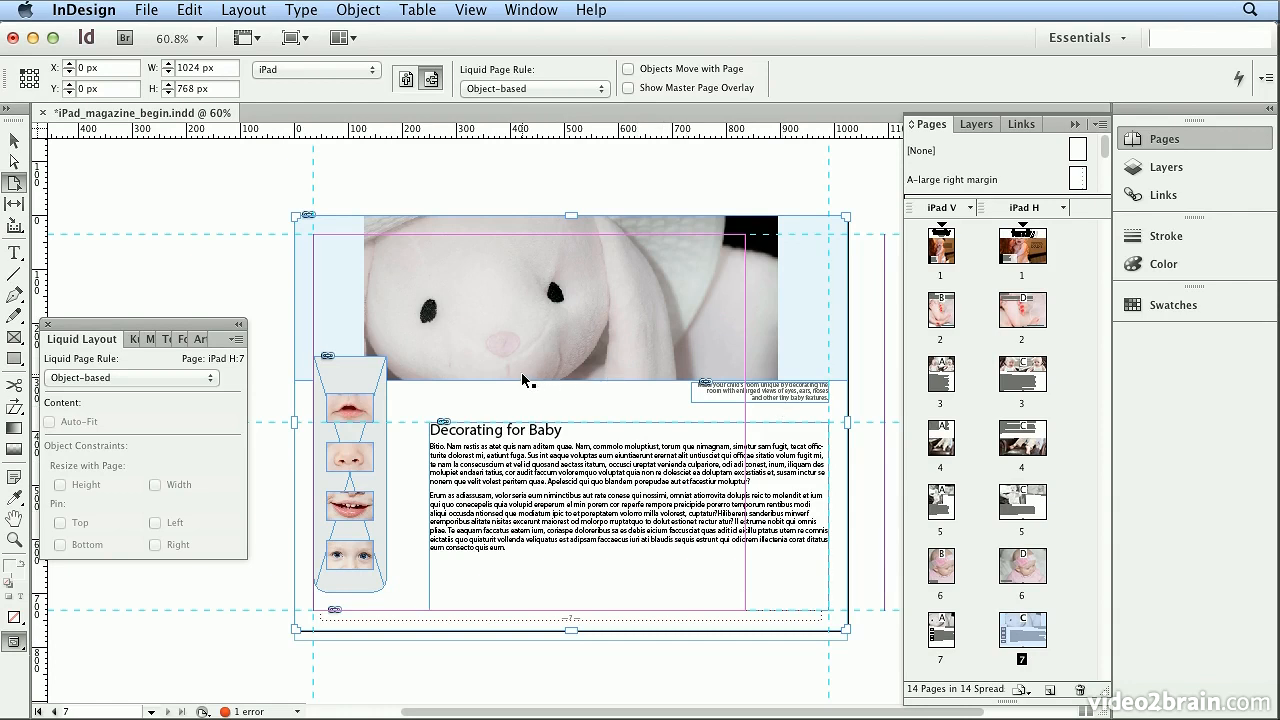
# - Bring the large toy photo on iPad H page 7 to the front of the stacking order
pyautogui.click(16, 141)
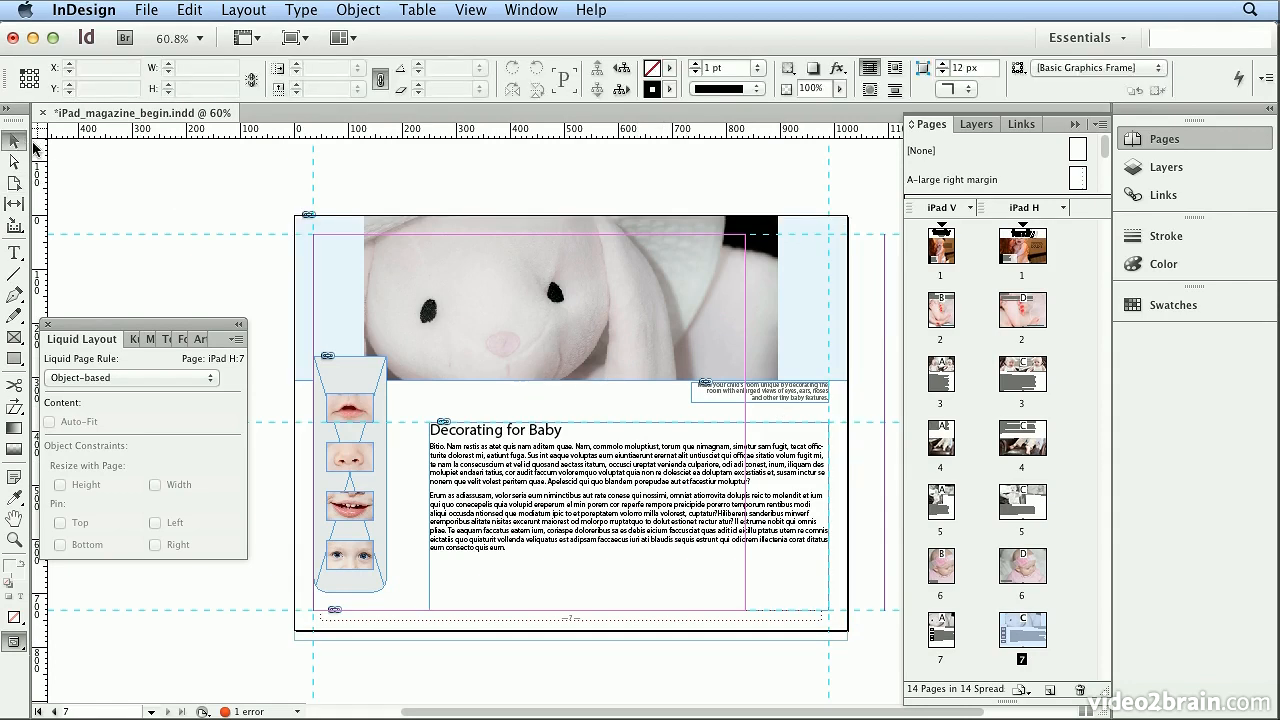
pyautogui.click(476, 269)
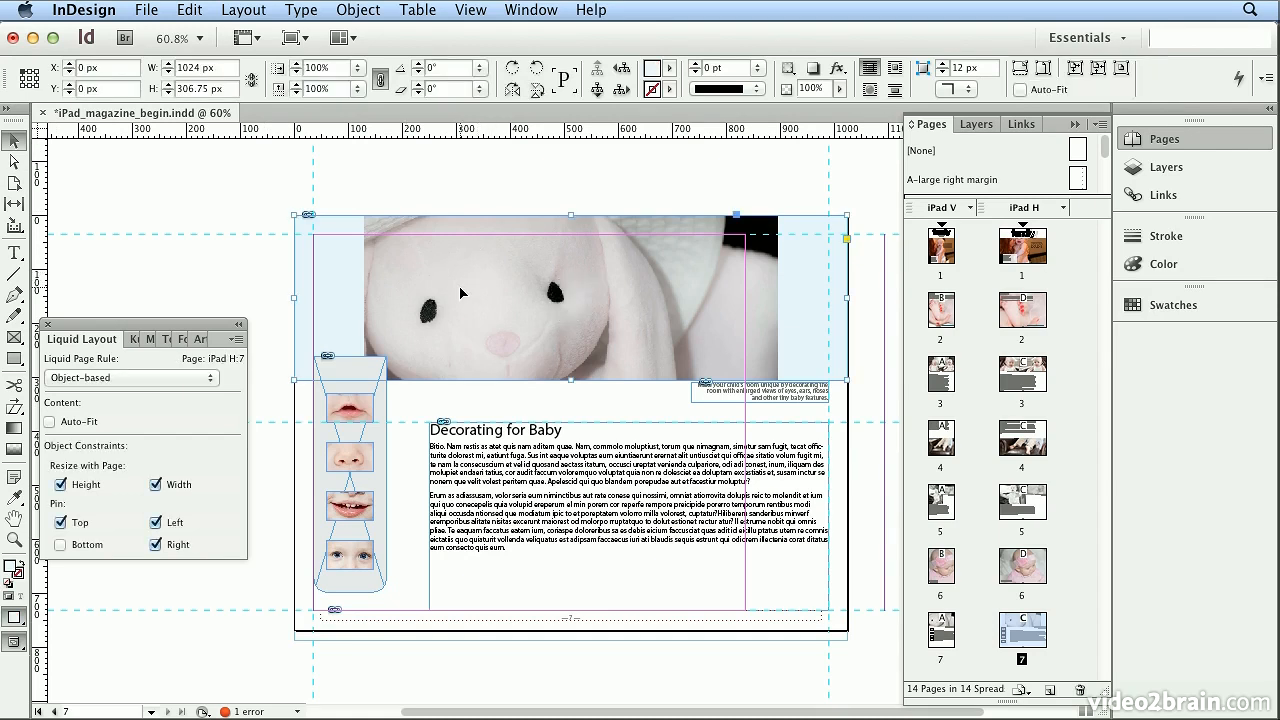
pyautogui.click(358, 10)
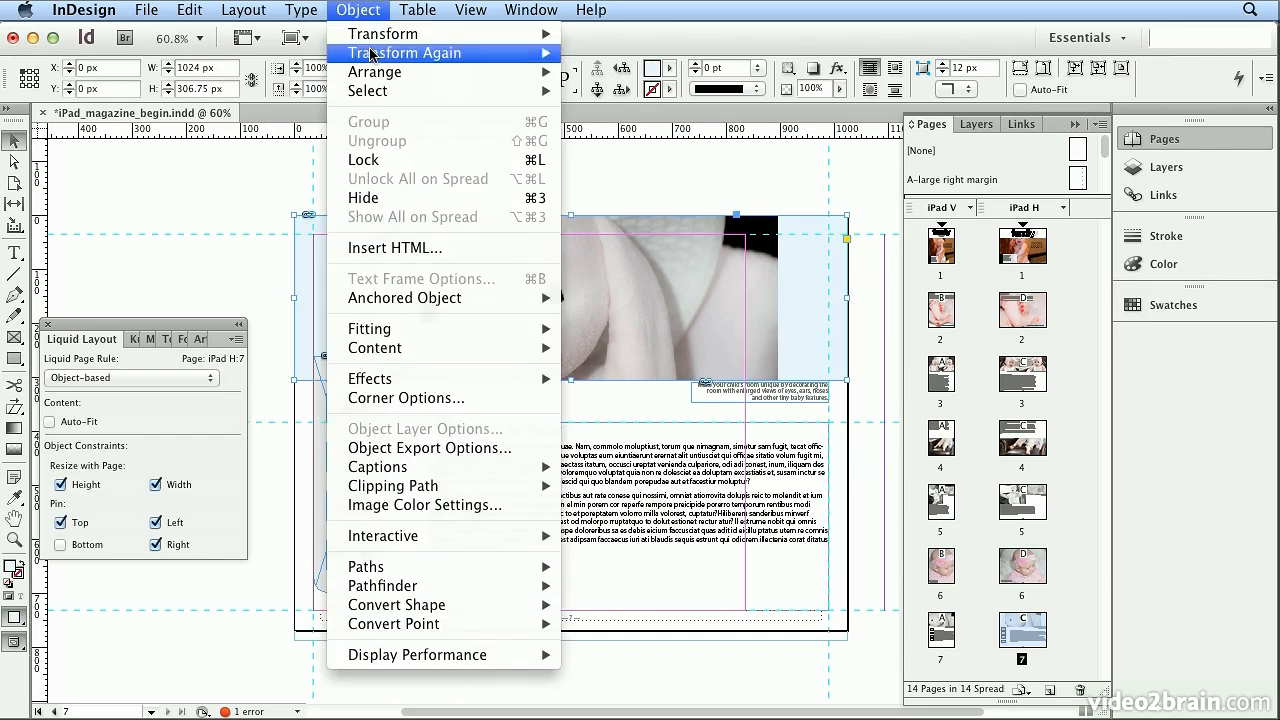
pyautogui.moveTo(374, 72)
pyautogui.click(578, 76)
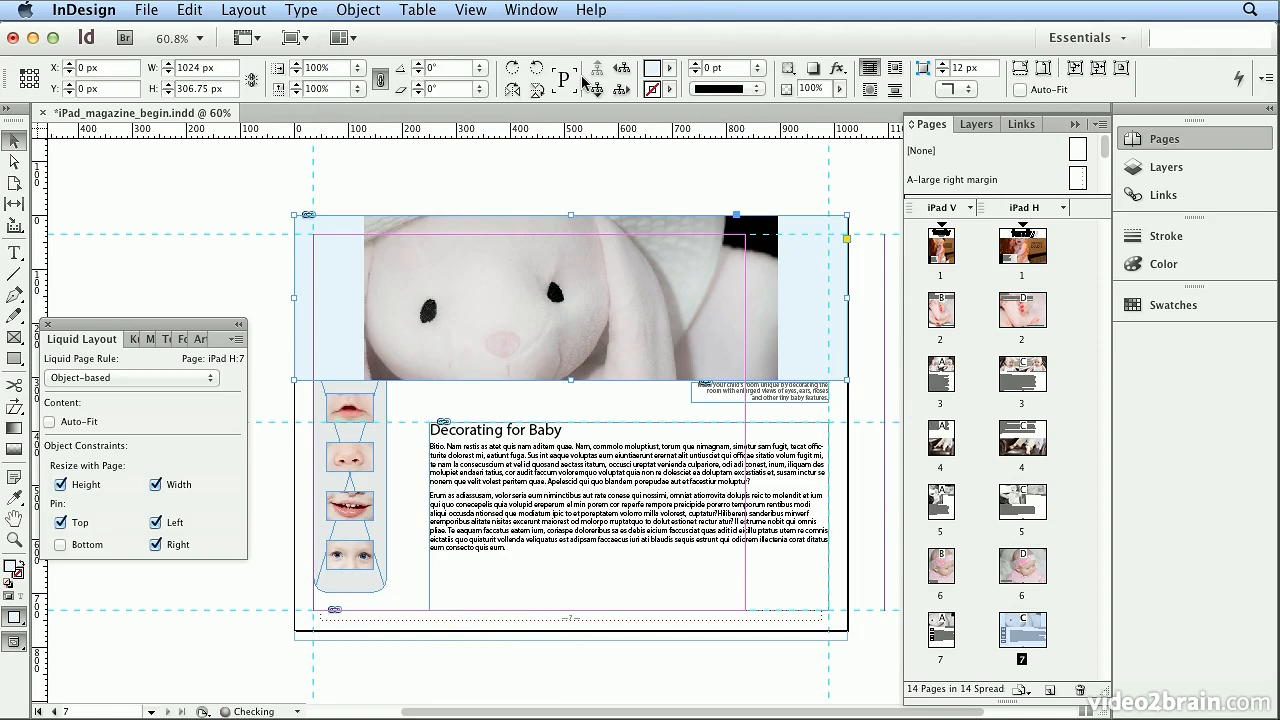
# - Try scaling the toy image proportionally to fill its frame, and undo that fitting
pyautogui.click(1020, 70)
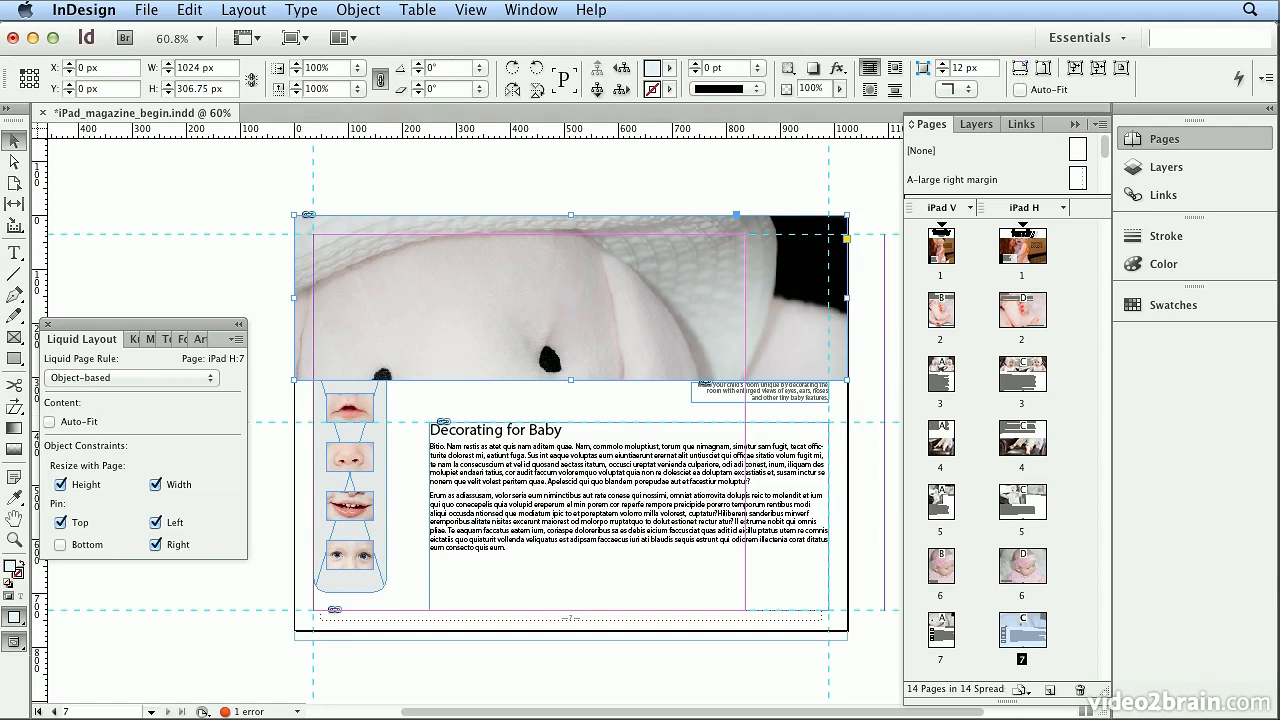
pyautogui.click(190, 10)
pyautogui.click(186, 35)
pyautogui.click(190, 10)
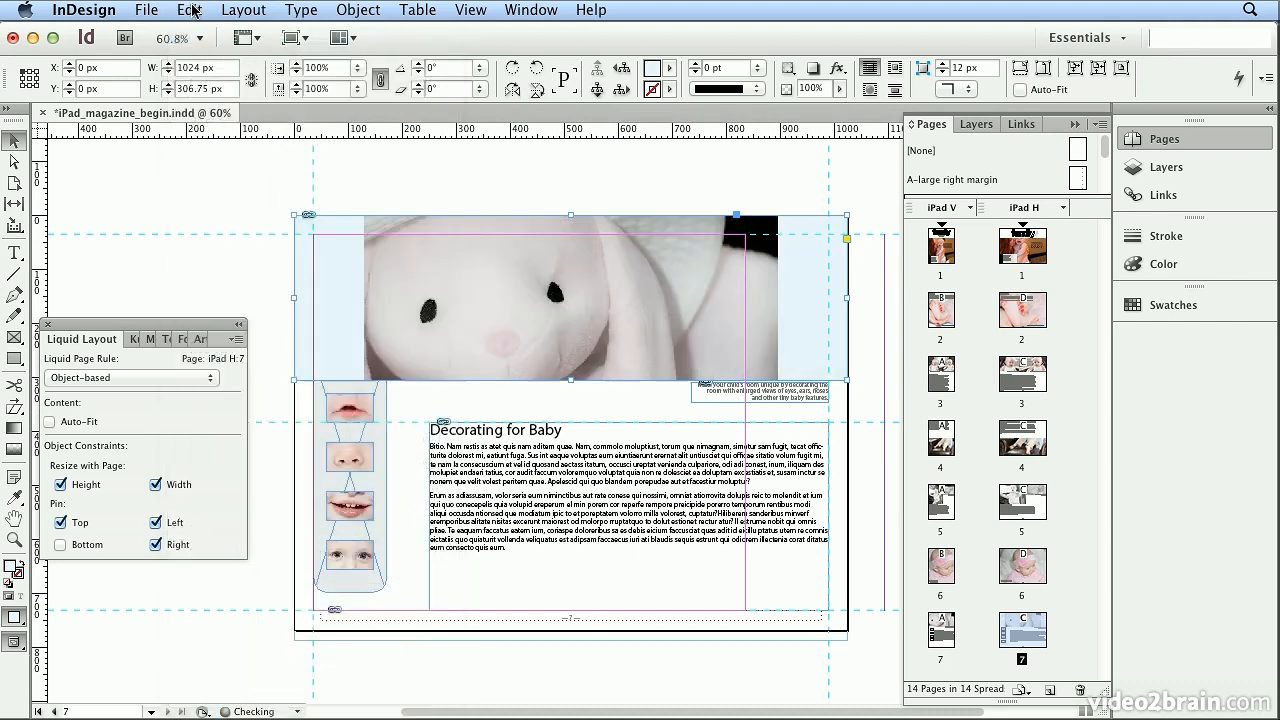
# - Undo back to before the iPad H layout was created, and turn on Auto-Fit for page 7's large toy photo
pyautogui.click(192, 35)
pyautogui.click(190, 10)
pyautogui.click(192, 34)
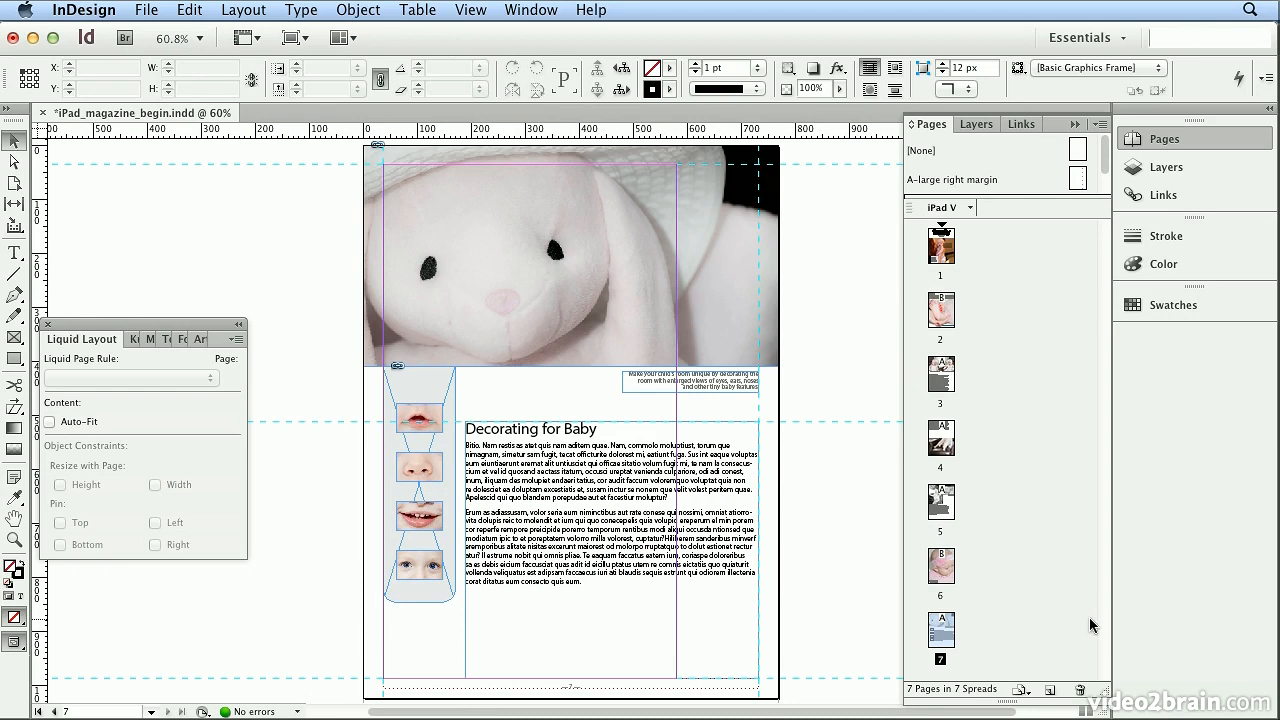
pyautogui.click(635, 331)
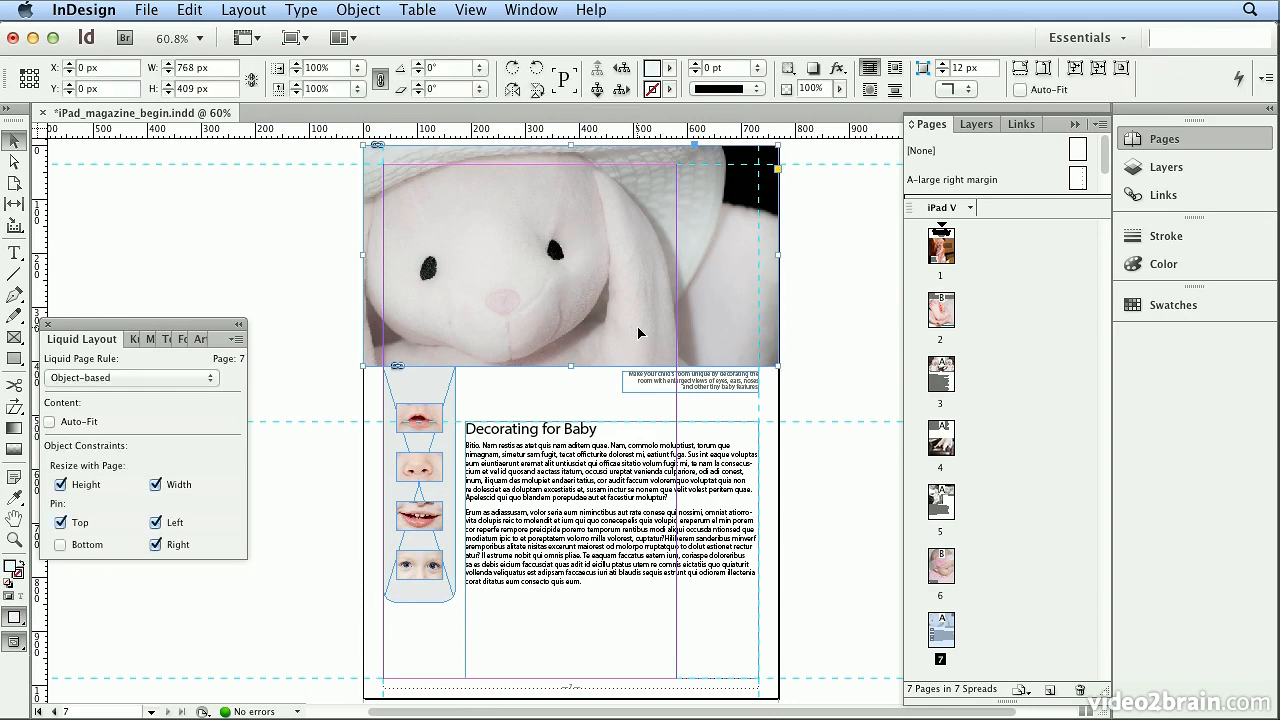
pyautogui.click(75, 423)
# - Create the landscape iPad H alternate layout from iPad V with the Preserve Existing page rule, and show its page 7
pyautogui.click(970, 207)
pyautogui.click(1018, 218)
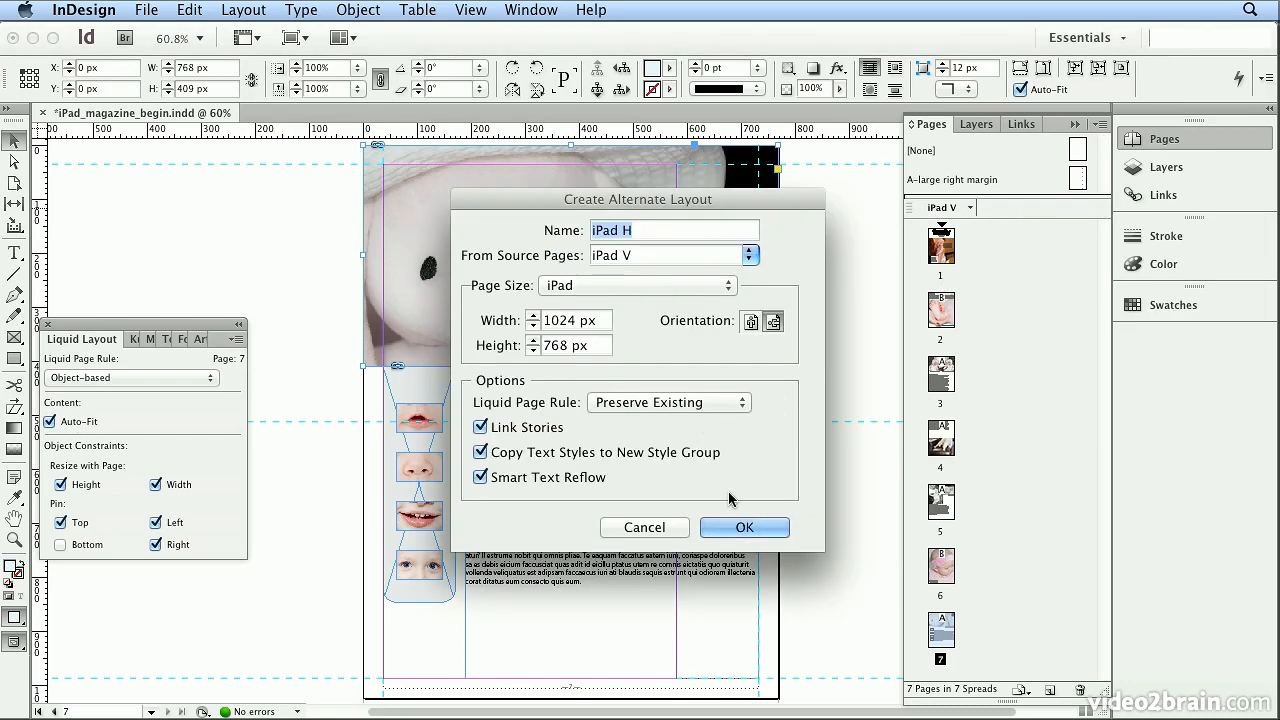
pyautogui.click(737, 527)
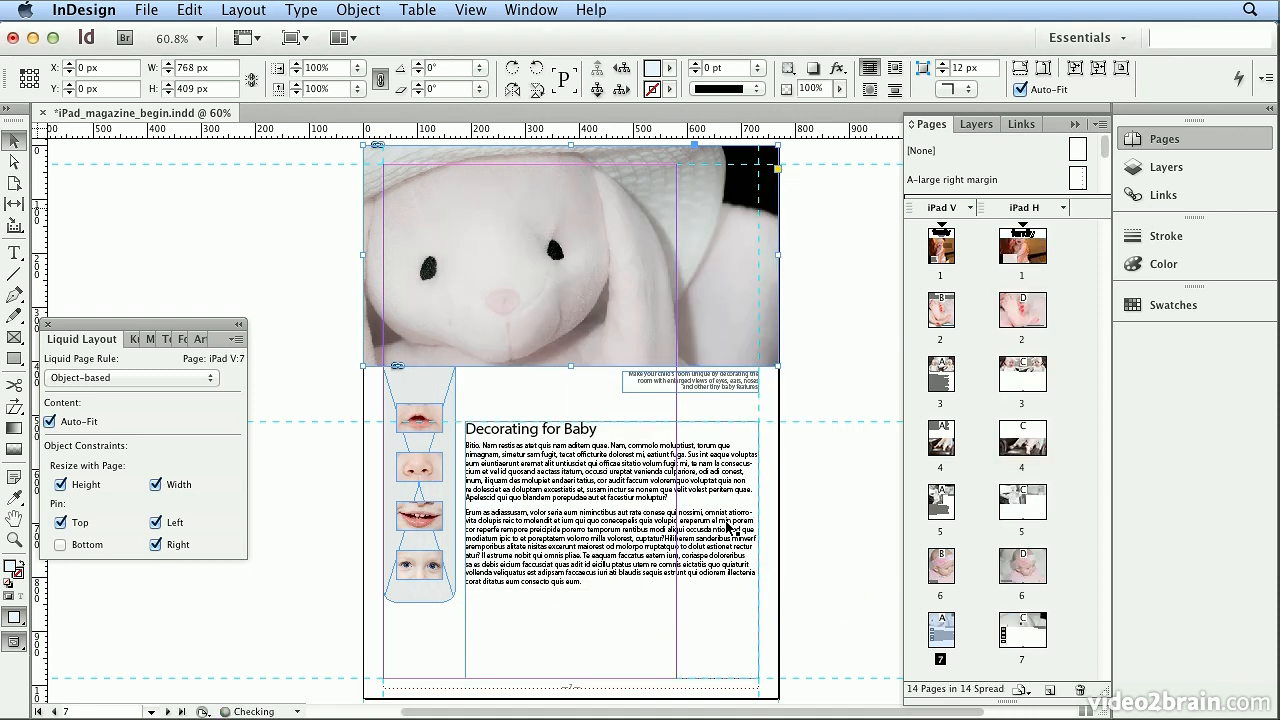
pyautogui.doubleClick(1014, 645)
# - Bring the toy photo on iPad H page 7 to the front, and center its image after filling the frame proportionally
pyautogui.click(676, 269)
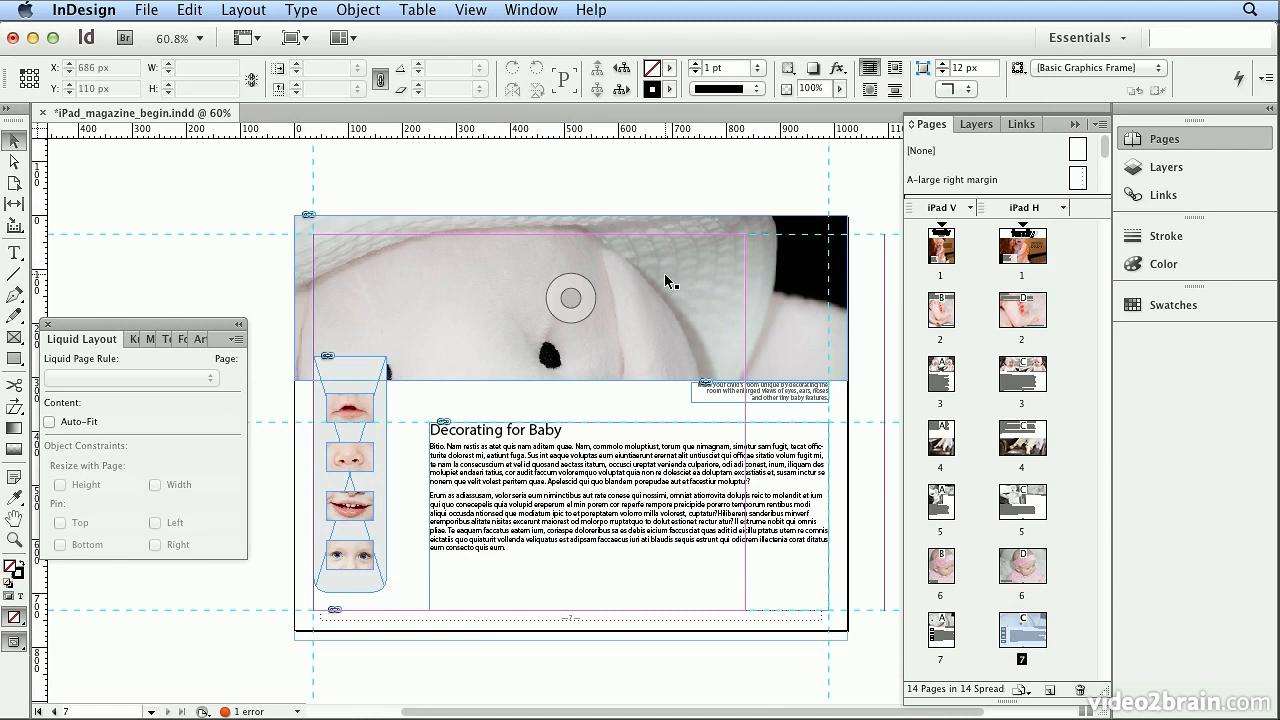
pyautogui.click(664, 273)
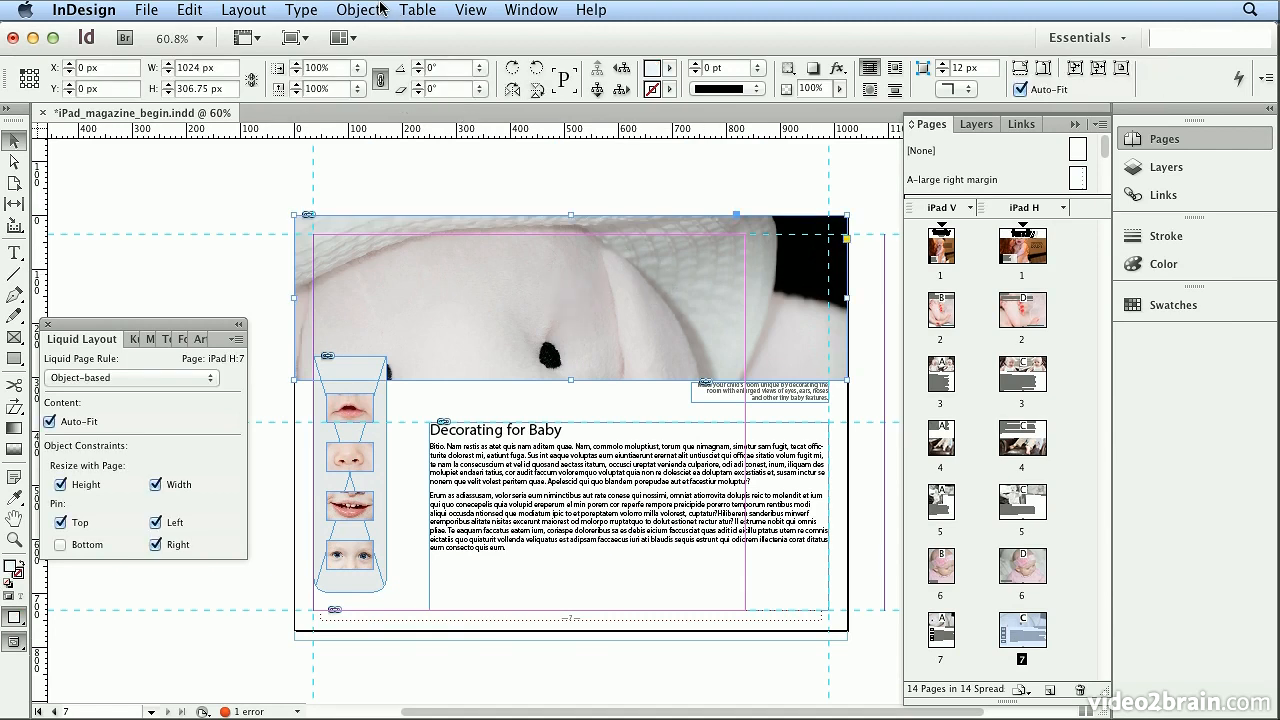
pyautogui.click(380, 11)
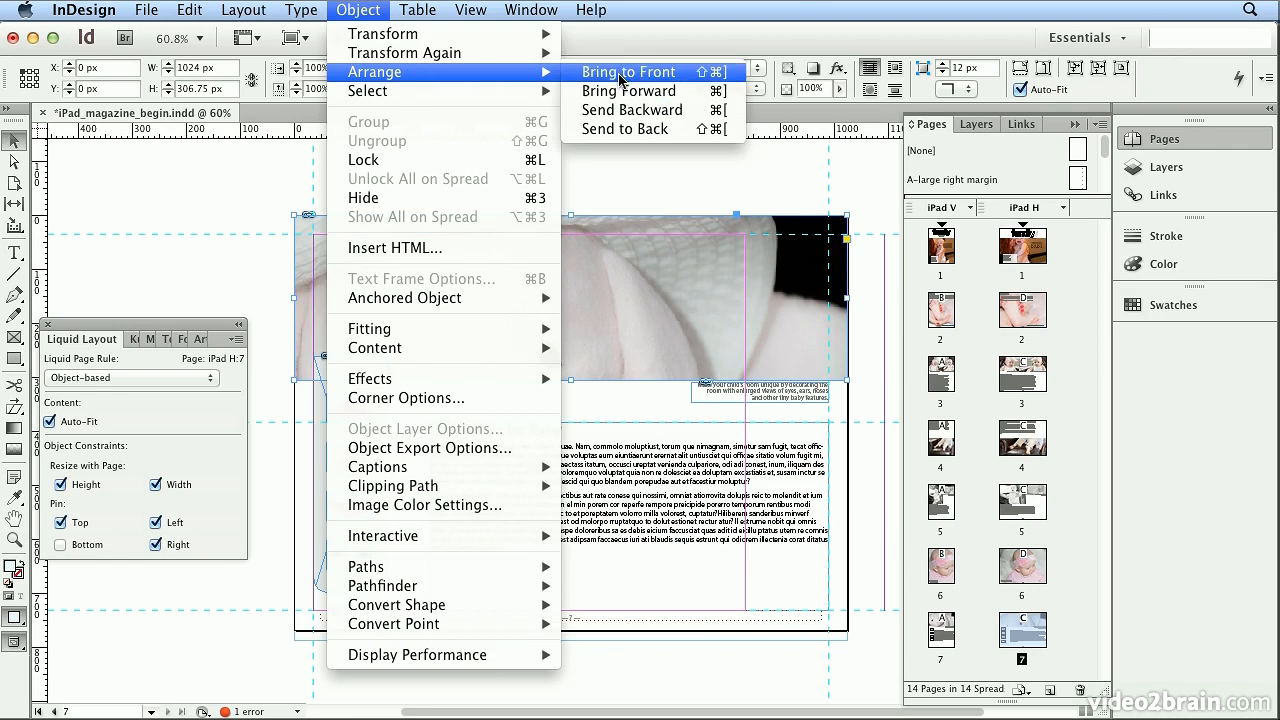
pyautogui.click(624, 64)
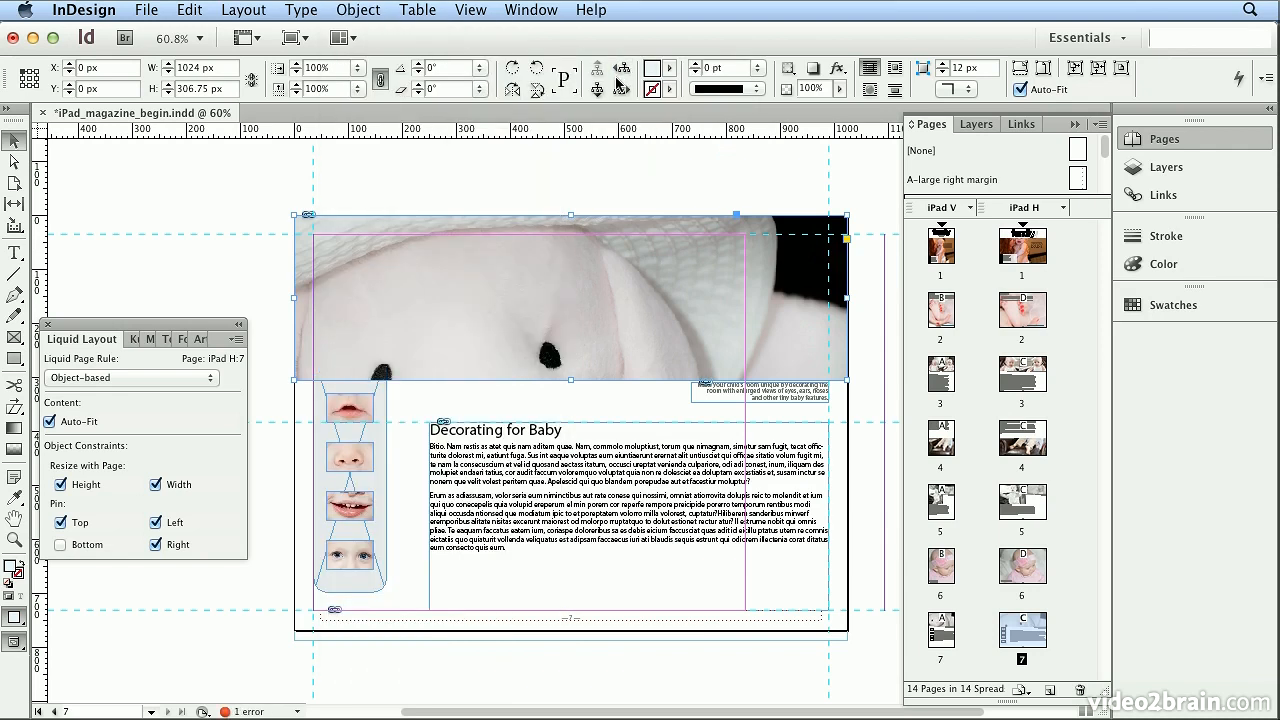
pyautogui.click(1019, 67)
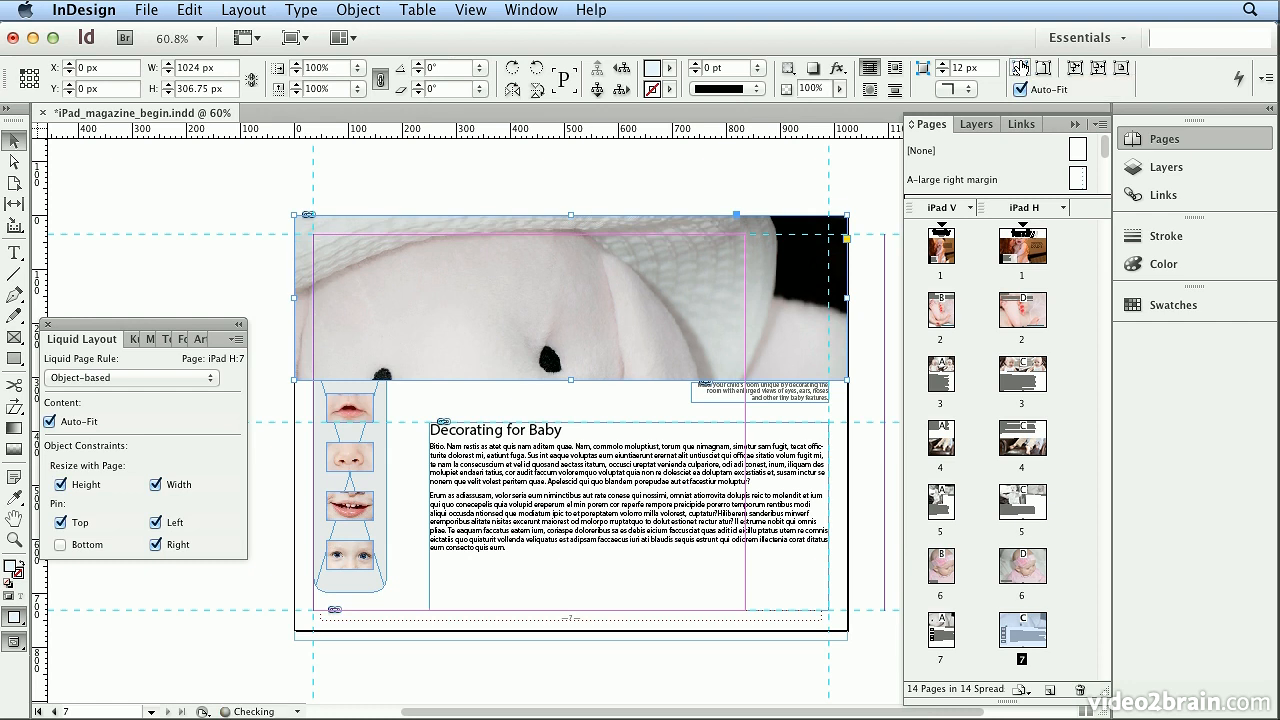
pyautogui.click(1120, 68)
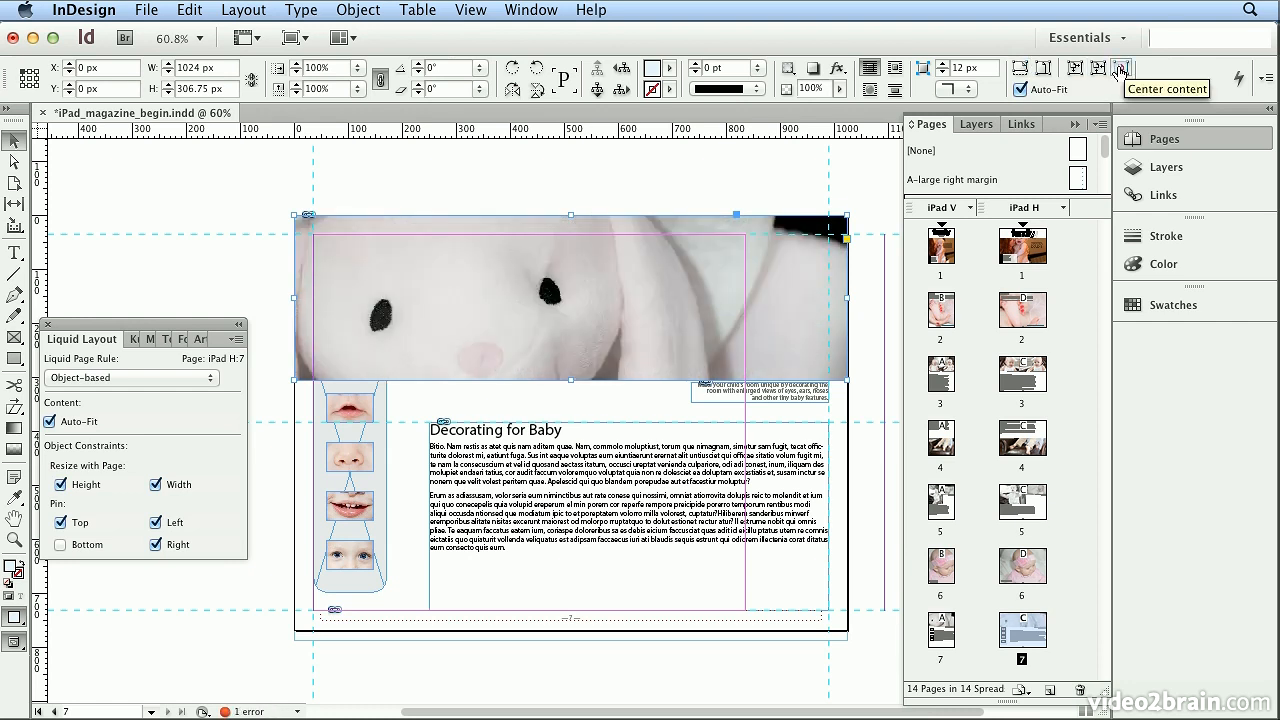
# - Review how the iPad H pages adapted, going backward from page 6 to the cover on page 1
pyautogui.doubleClick(1028, 568)
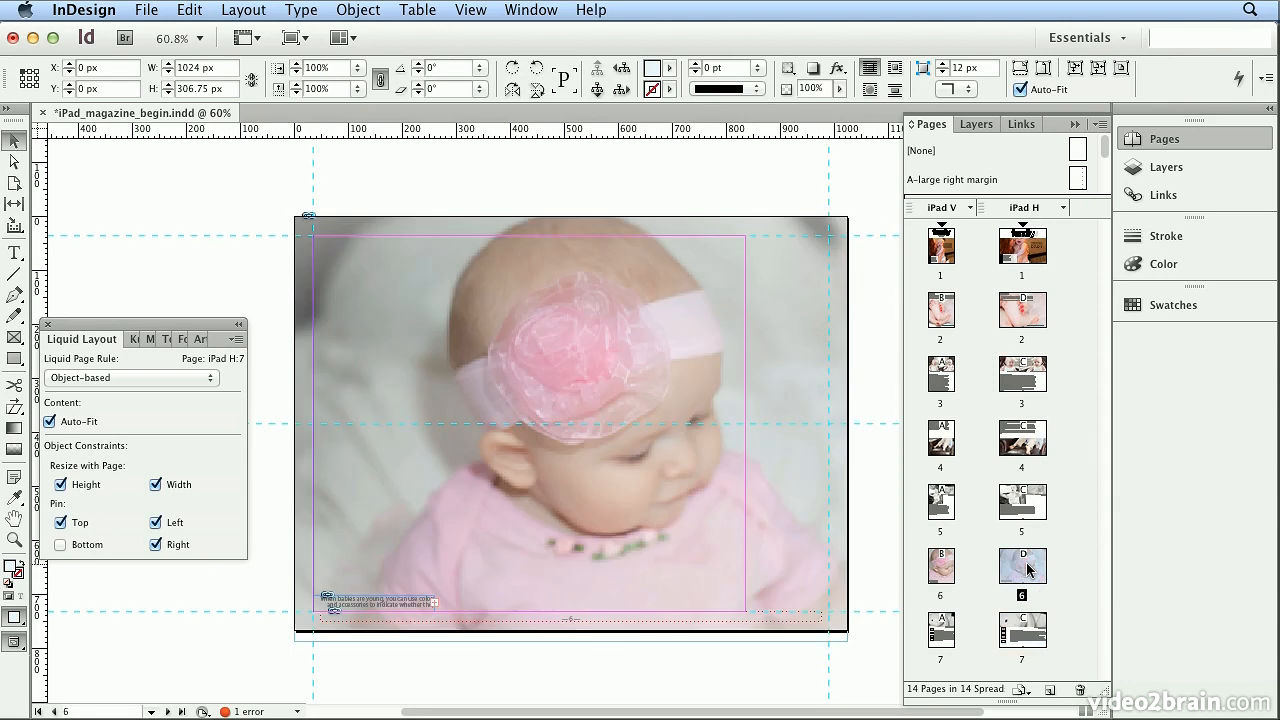
pyautogui.doubleClick(1030, 508)
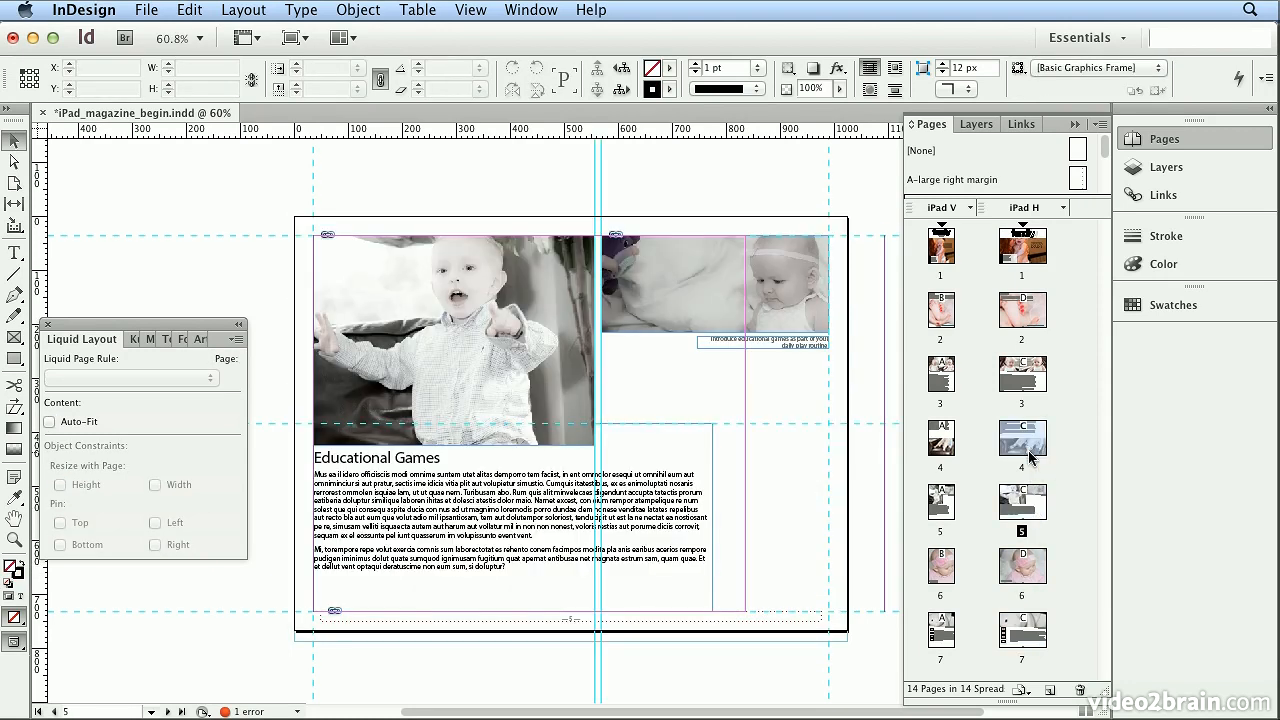
pyautogui.doubleClick(1030, 455)
pyautogui.doubleClick(1020, 376)
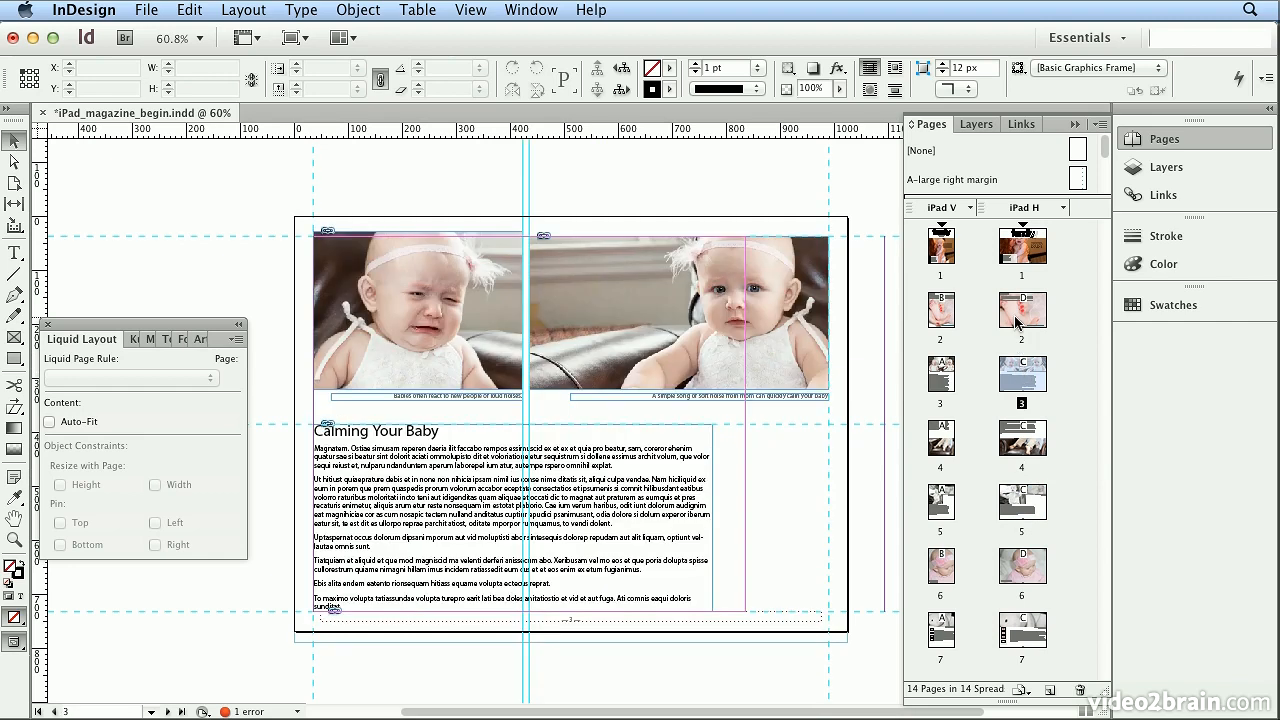
pyautogui.doubleClick(1015, 315)
pyautogui.doubleClick(1013, 262)
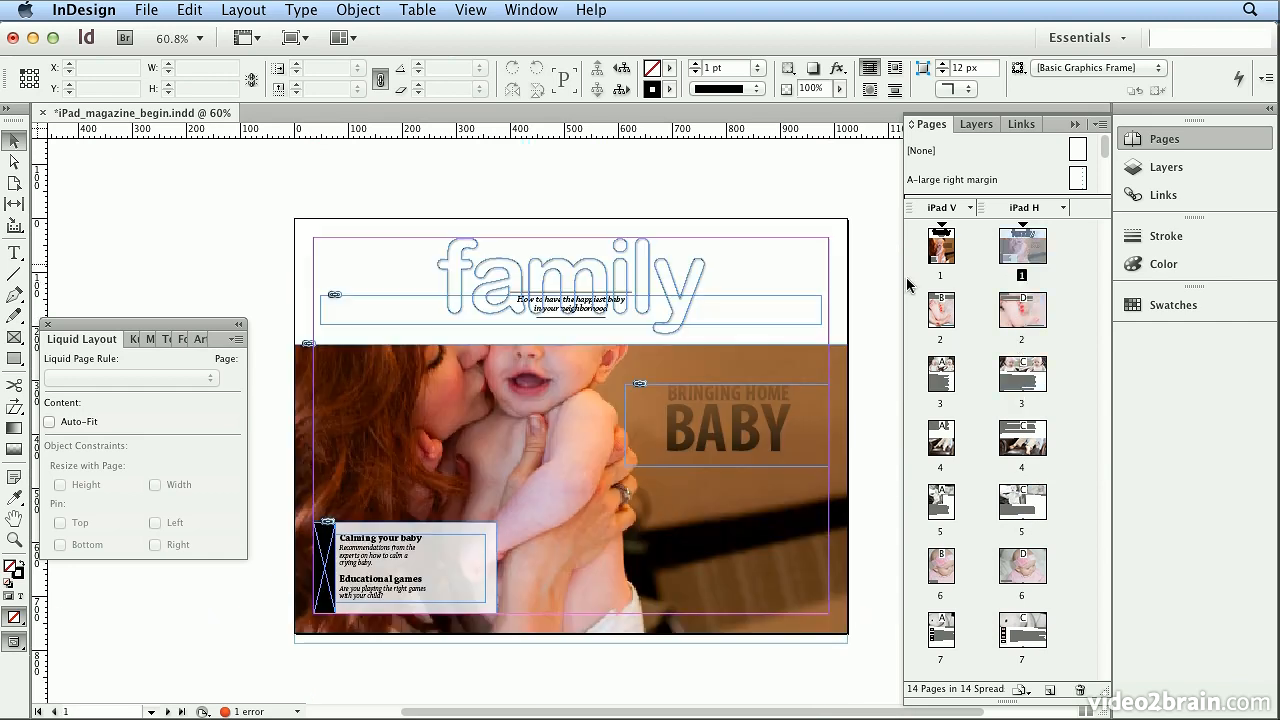
# - Nudge the "How to have the happiest baby in your neighborhood" text frame on the iPad H cover down to about Y 188.6 px
pyautogui.click(572, 311)
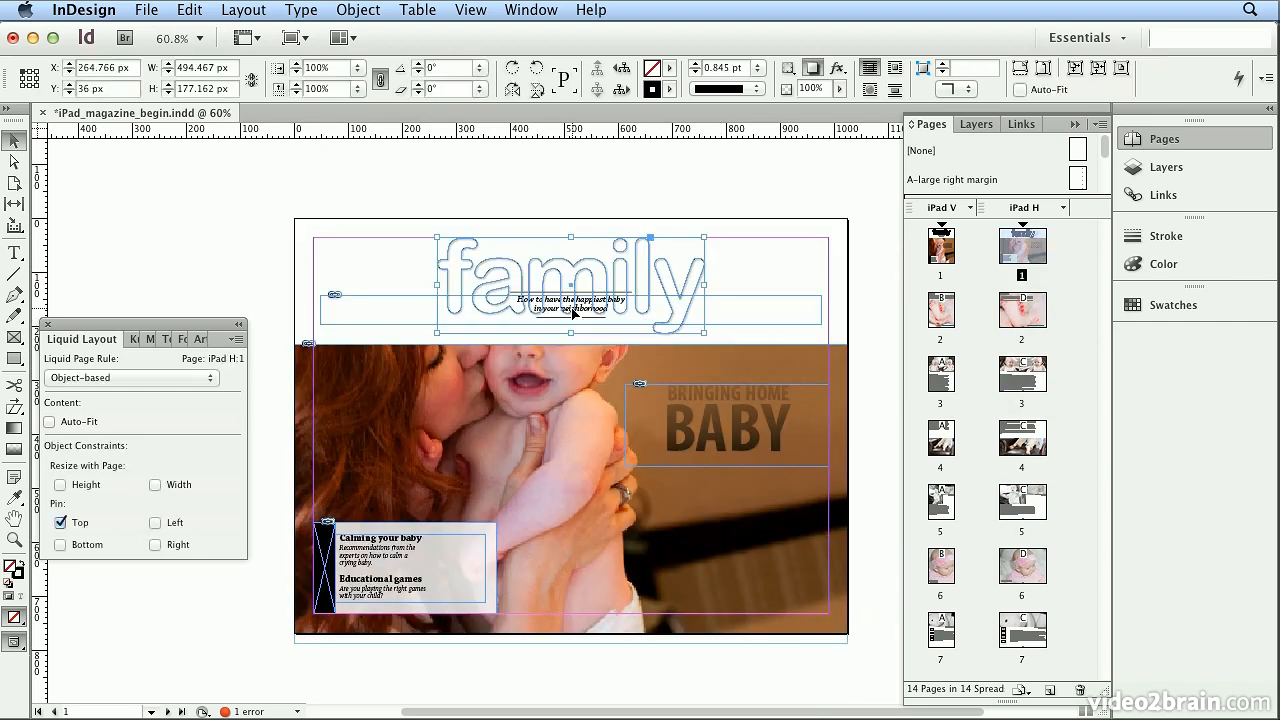
pyautogui.click(372, 320)
pyautogui.press('Down')
pyautogui.press('Down')
pyautogui.press('Down')
pyautogui.press('Down')
pyautogui.press('Down')
pyautogui.press('Down')
pyautogui.press('Down')
pyautogui.press('Down')
pyautogui.press('Down')
pyautogui.press('Down')
pyautogui.press('Down')
pyautogui.press('Down')
pyautogui.press('Down')
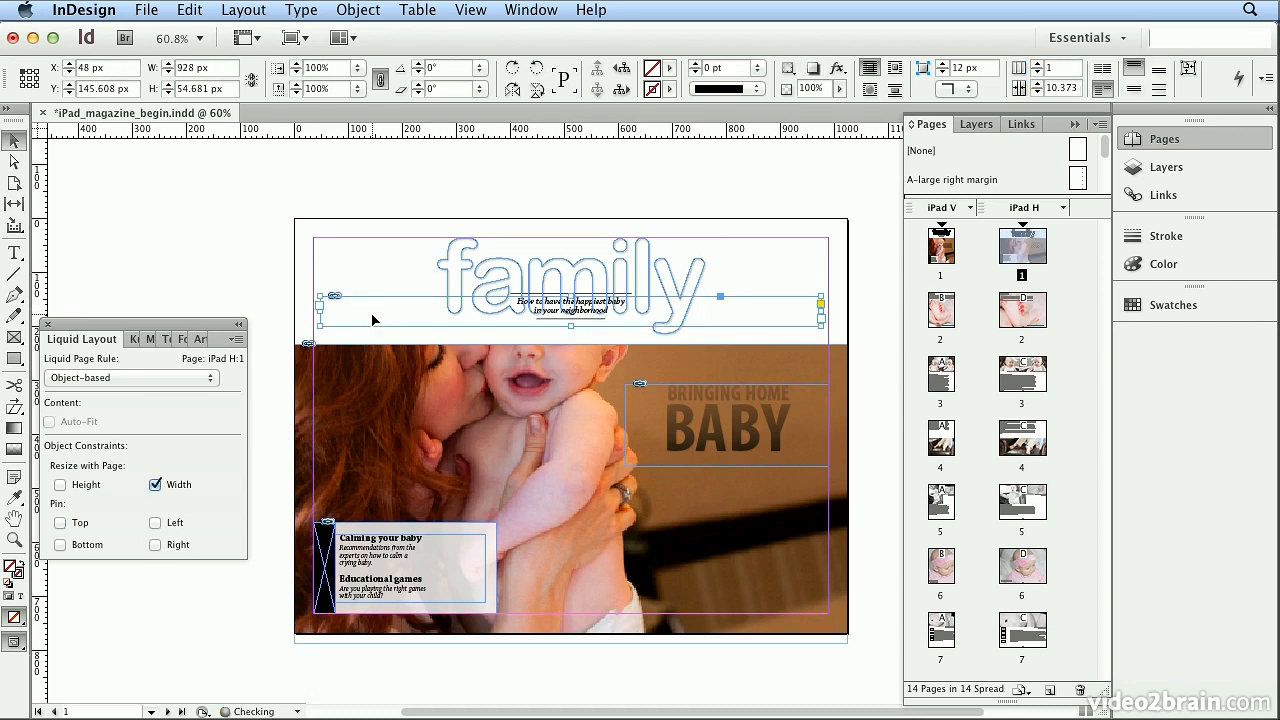
pyautogui.press('Down')
pyautogui.press('Down')
pyautogui.press('Down')
pyautogui.press('Down')
pyautogui.press('Down')
pyautogui.press('Down')
pyautogui.press('Down')
pyautogui.press('Down')
pyautogui.press('Down')
pyautogui.press('Down')
pyautogui.press('Down')
pyautogui.press('Down')
pyautogui.press('Down')
pyautogui.press('Down')
pyautogui.press('Down')
pyautogui.press('Down')
pyautogui.press('Down')
pyautogui.press('Down')
pyautogui.press('Down')
pyautogui.press('Down')
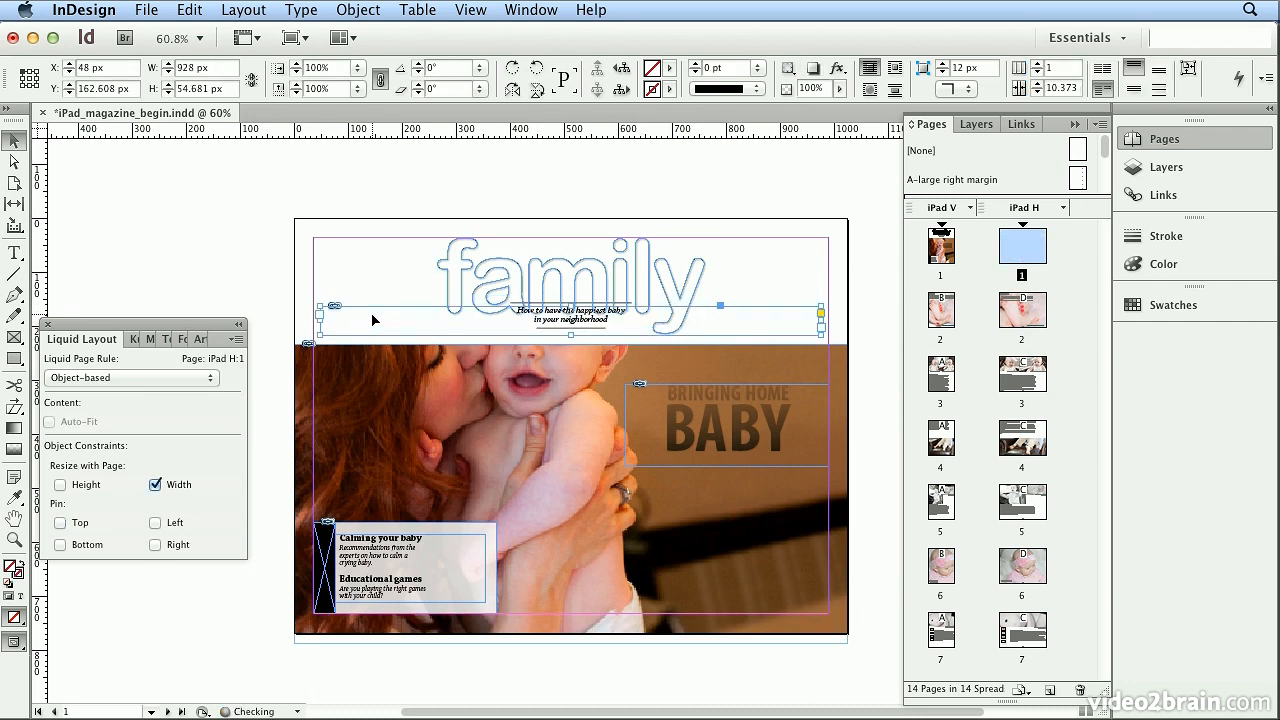
pyautogui.press('Down')
pyautogui.press('Down')
pyautogui.press('Down')
pyautogui.press('Down')
pyautogui.press('Down')
pyautogui.press('Down')
pyautogui.press('Down')
pyautogui.press('Down')
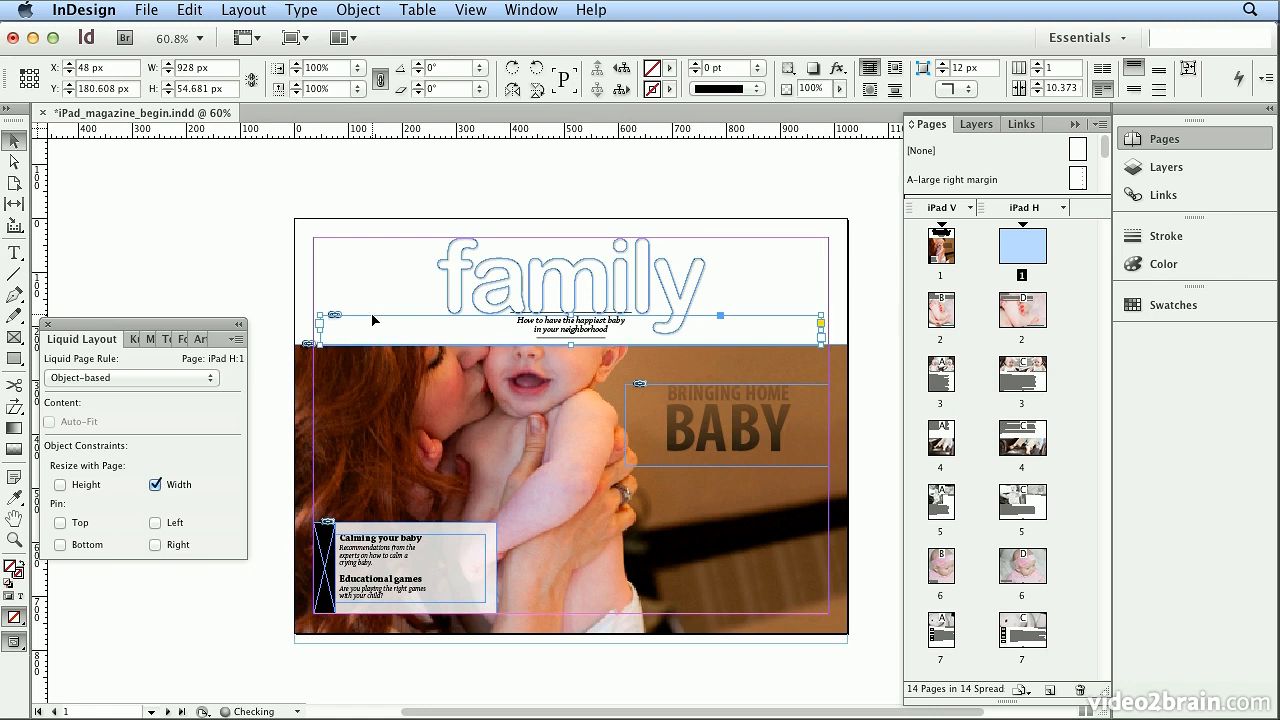
pyautogui.press('Down')
pyautogui.press('Down')
pyautogui.press('Down')
pyautogui.press('Down')
pyautogui.press('Down')
pyautogui.press('Down')
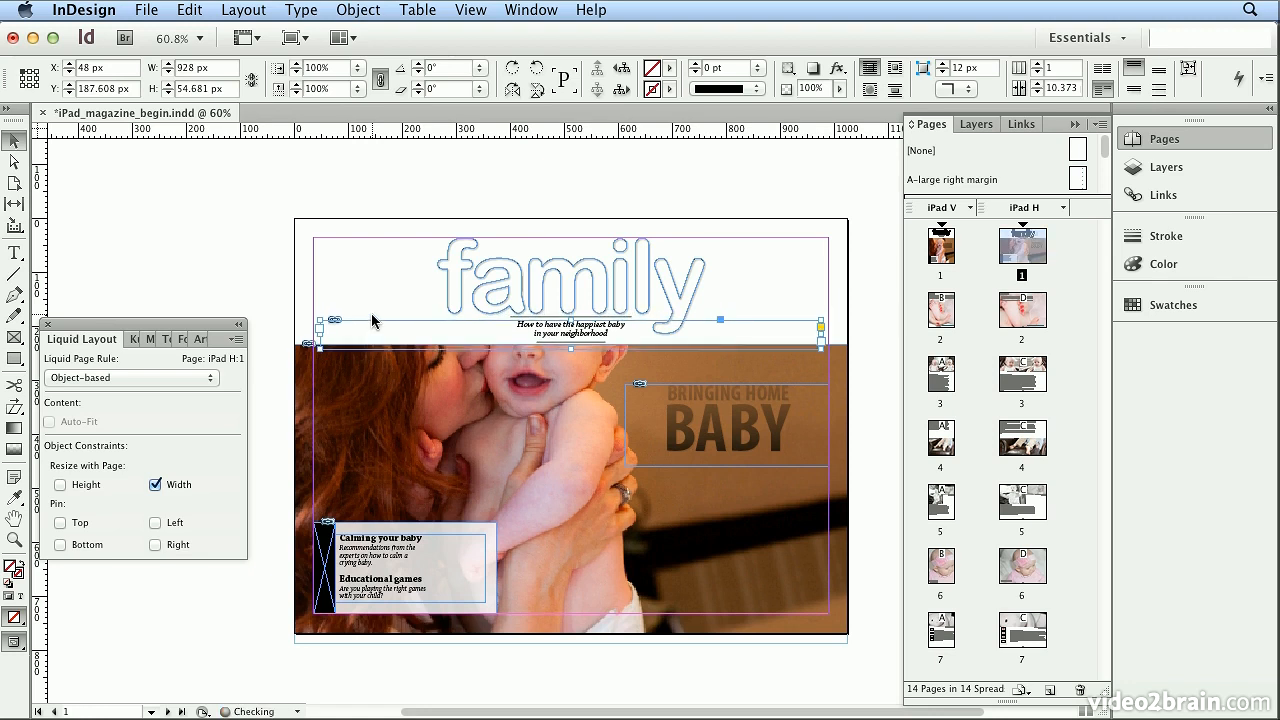
pyautogui.press('Up')
pyautogui.press('Up')
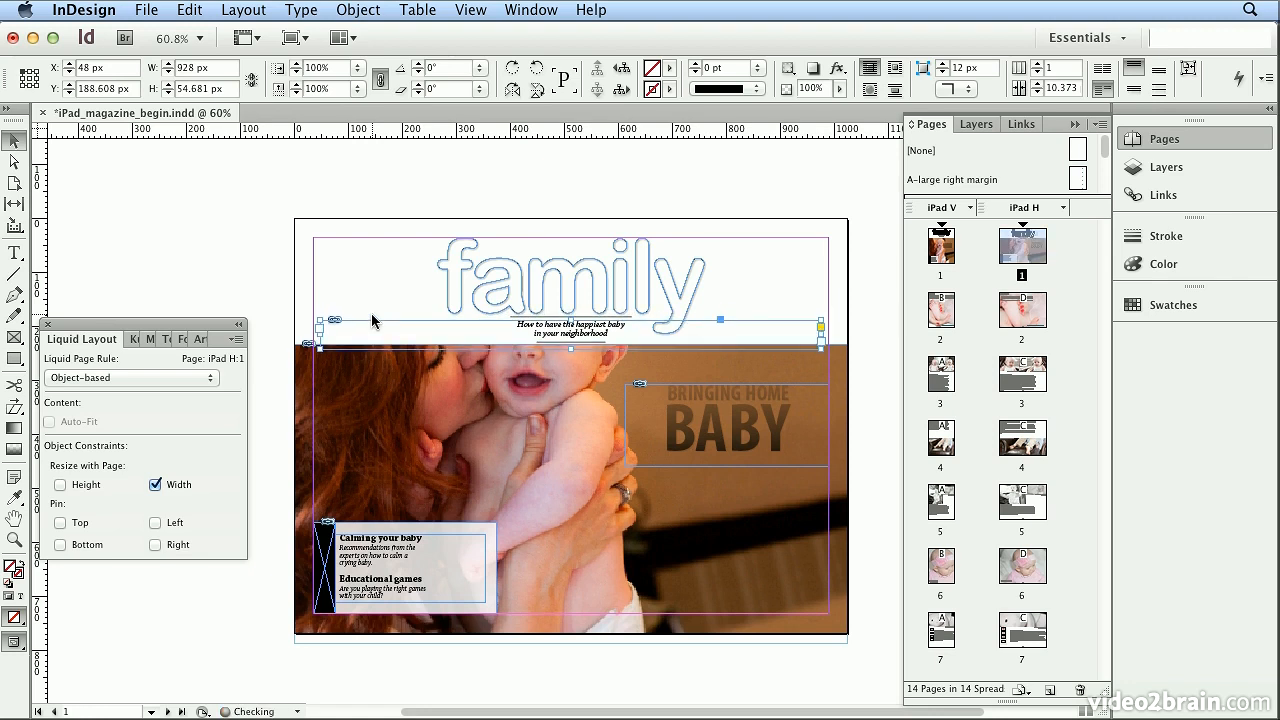